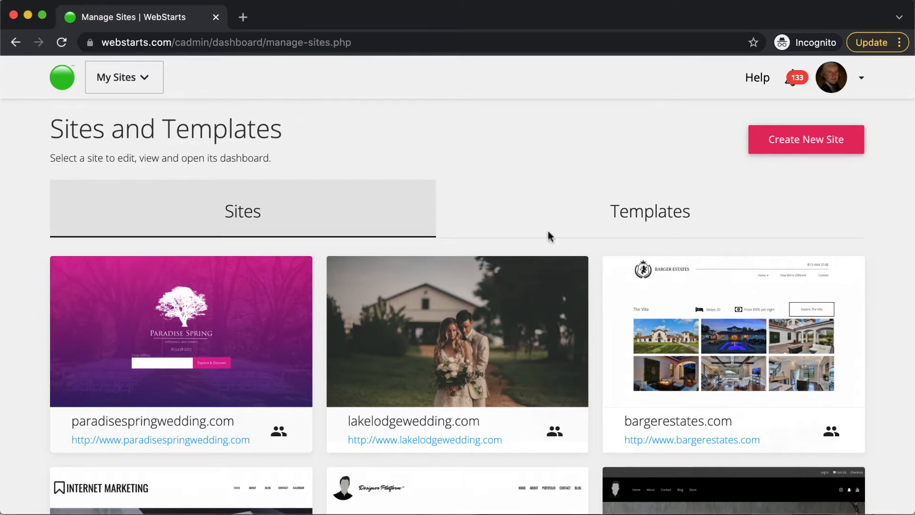
Open the dashboard of the lakelodgewedding.com site and look through its management tools
{"action": "mouse_move", "coordinate": [506, 295]}
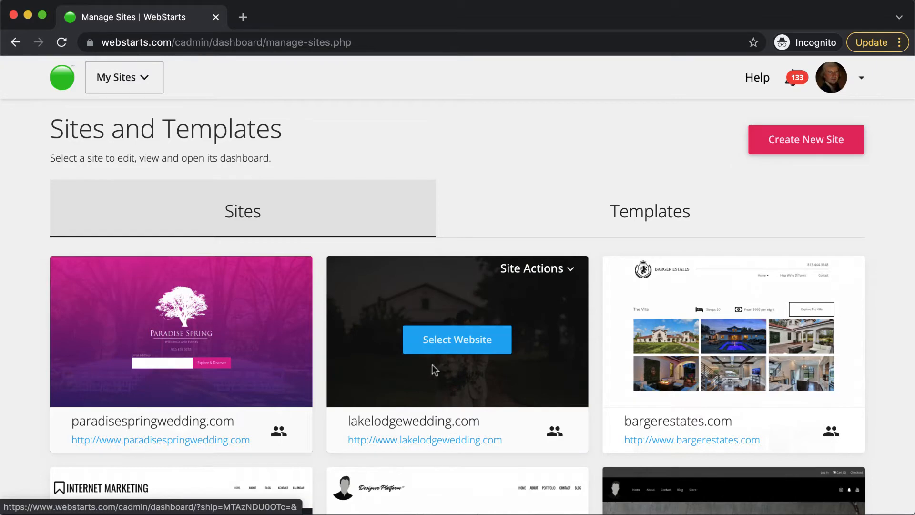
{"action": "left_click", "coordinate": [456, 347]}
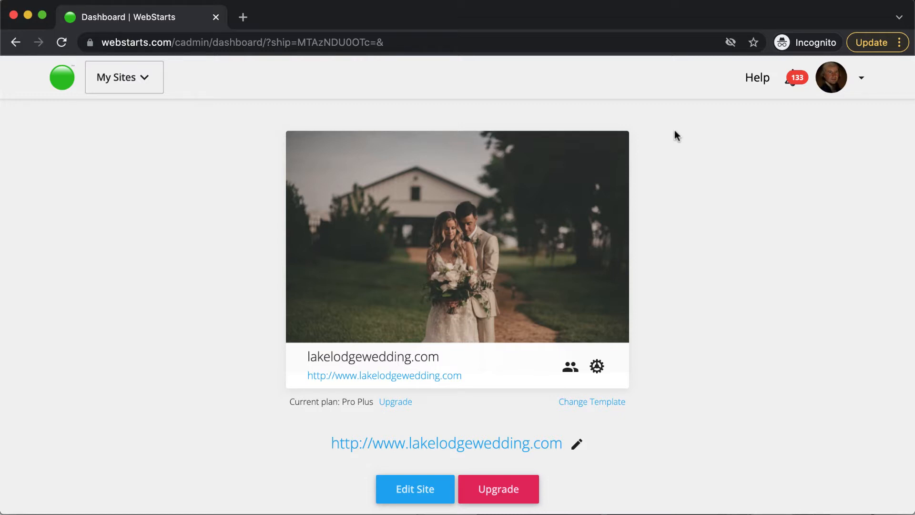
{"action": "scroll", "coordinate": [675, 132], "scroll_direction": "down", "scroll_amount": 5}
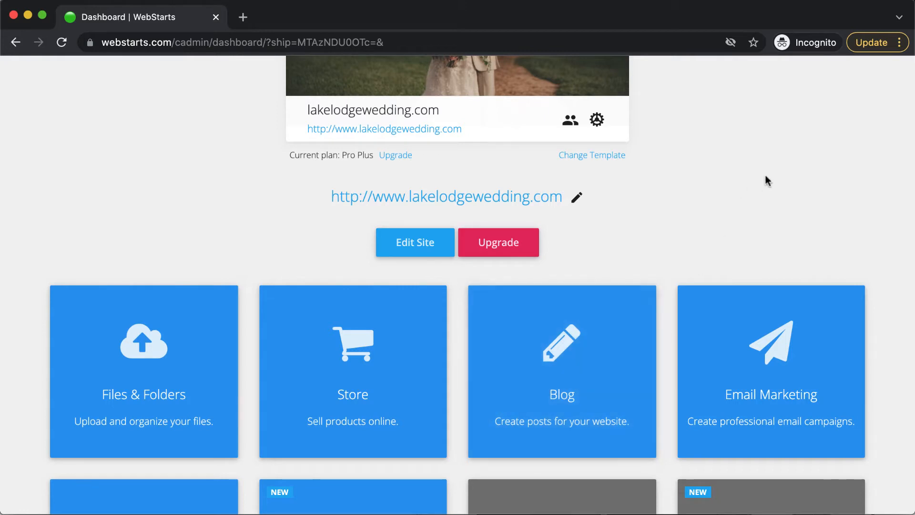
{"action": "scroll", "coordinate": [653, 218], "scroll_direction": "down", "scroll_amount": 1}
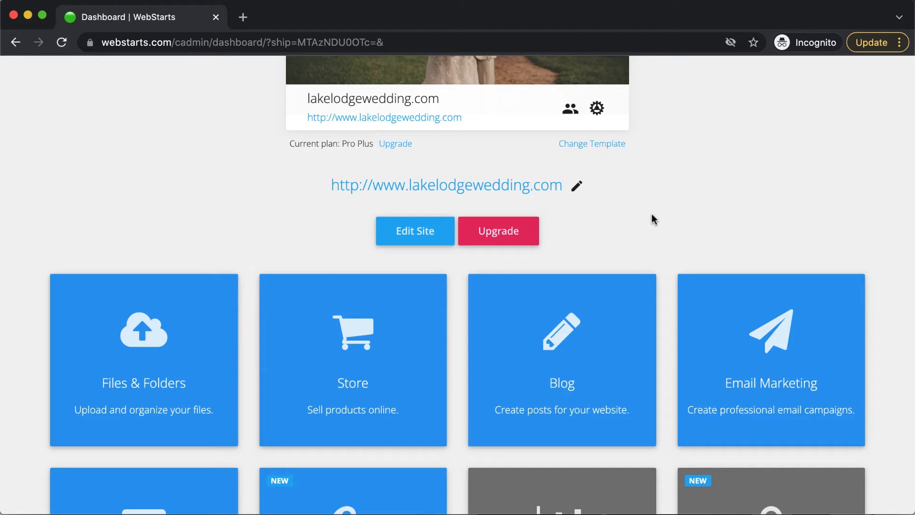
{"action": "scroll", "coordinate": [652, 214], "scroll_direction": "down", "scroll_amount": 2}
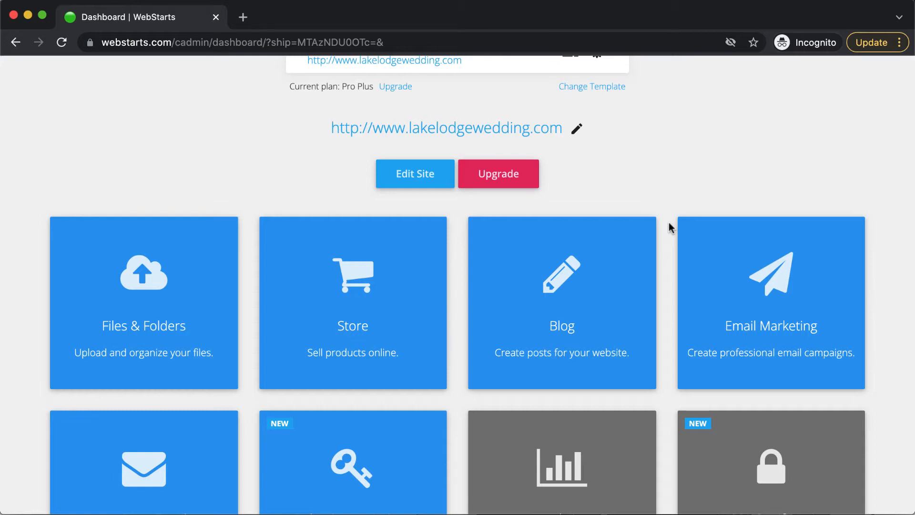
{"action": "scroll", "coordinate": [718, 255], "scroll_direction": "down", "scroll_amount": 1}
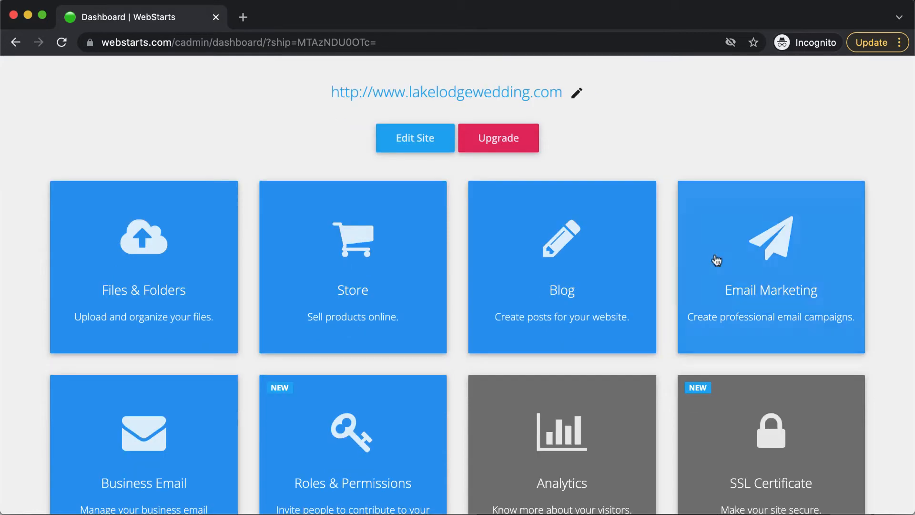
{"action": "scroll", "coordinate": [718, 253], "scroll_direction": "up", "scroll_amount": 10}
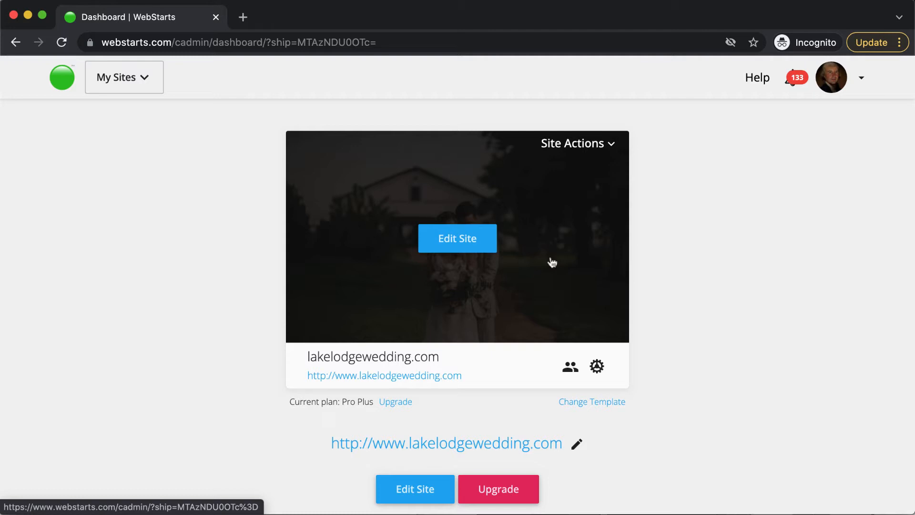
Open the site in the editor and view its Blog and Blog Post pages
{"action": "left_click", "coordinate": [466, 250]}
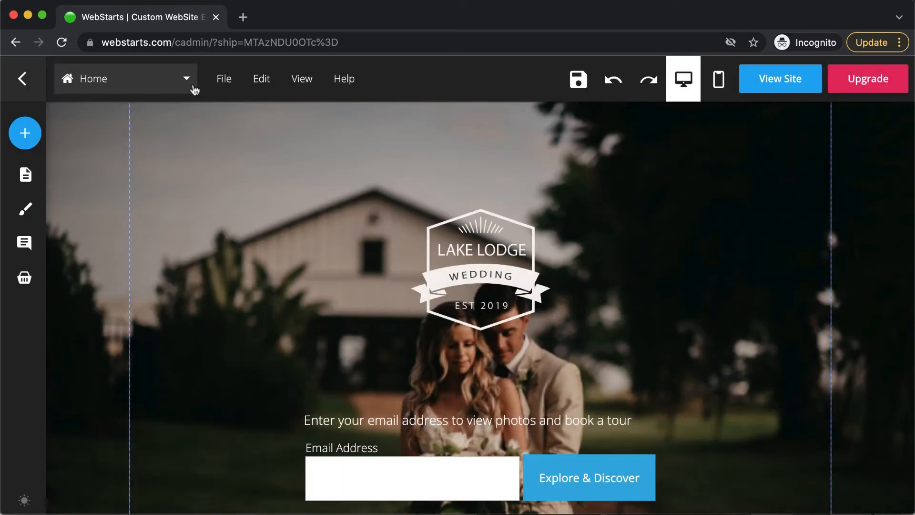
{"action": "left_click", "coordinate": [188, 81]}
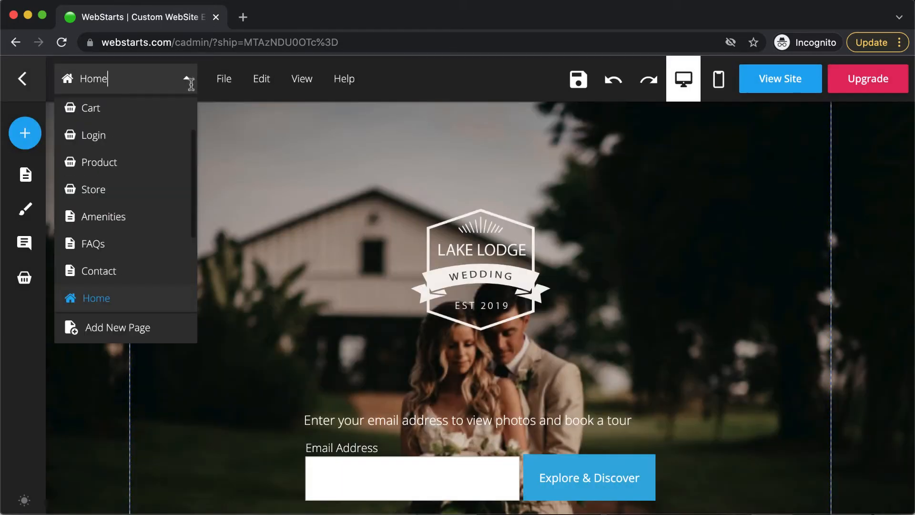
{"action": "scroll", "coordinate": [179, 180], "scroll_direction": "down", "scroll_amount": 5}
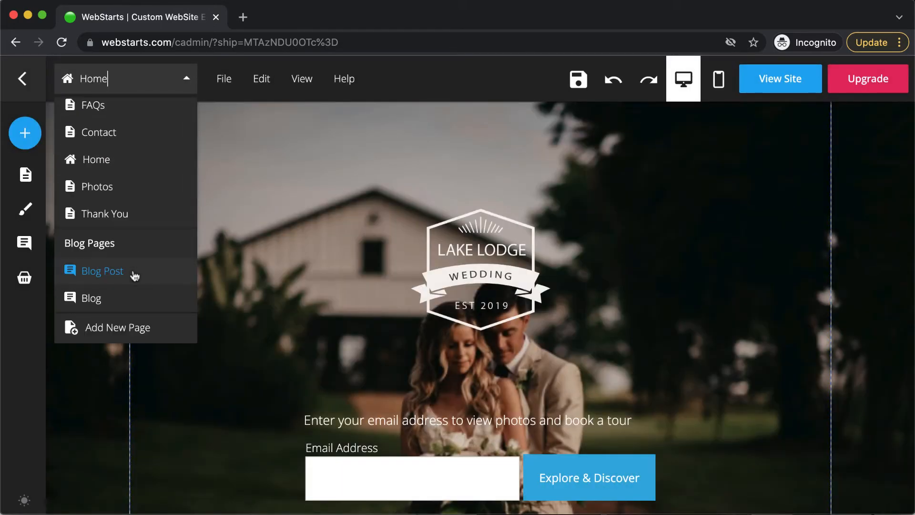
{"action": "left_click", "coordinate": [135, 275]}
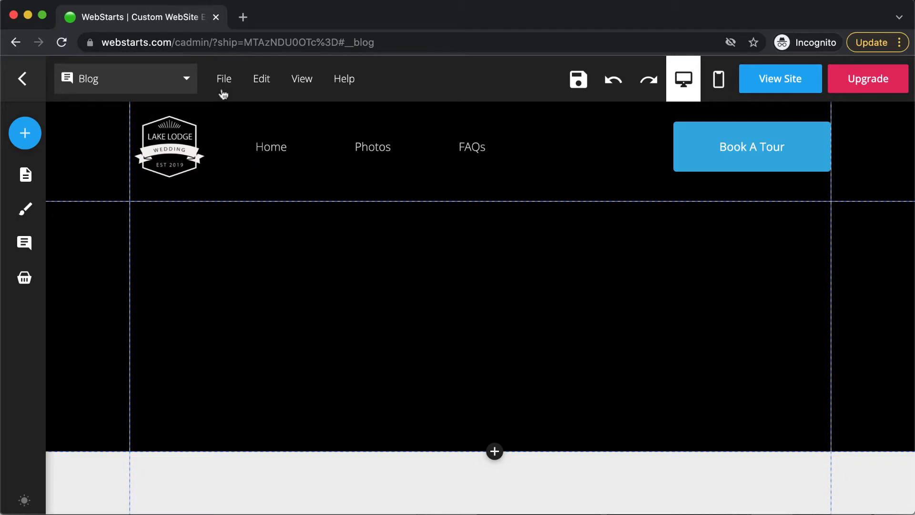
{"action": "left_click", "coordinate": [184, 82]}
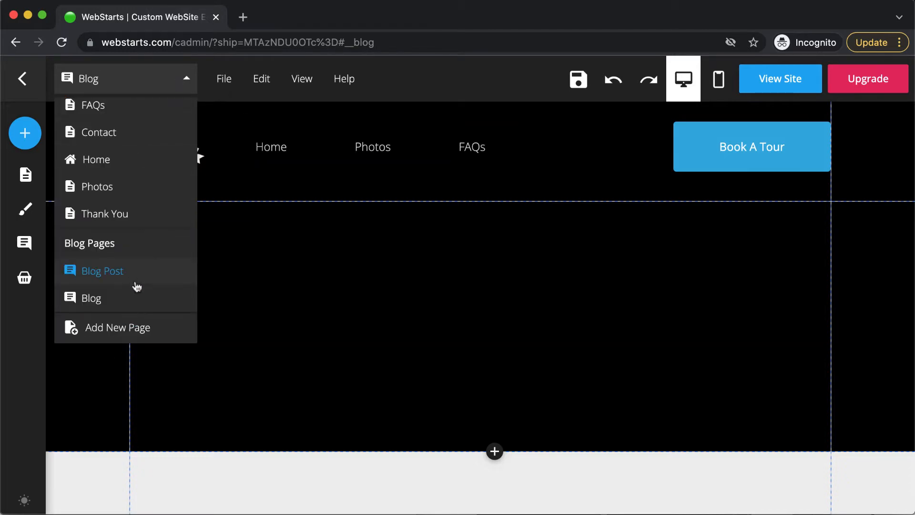
{"action": "left_click", "coordinate": [135, 280]}
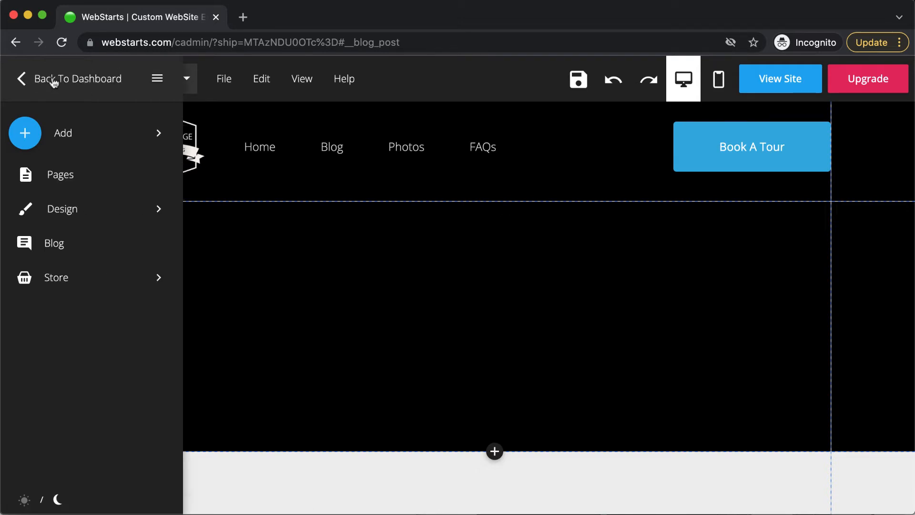
Return to the site dashboard and open the blog manager
{"action": "left_click", "coordinate": [53, 81]}
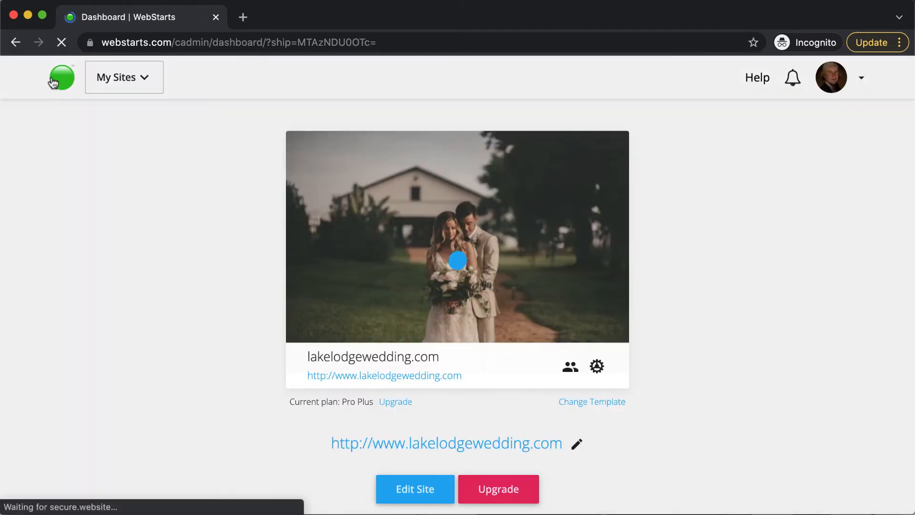
{"action": "scroll", "coordinate": [503, 256], "scroll_direction": "down", "scroll_amount": 8}
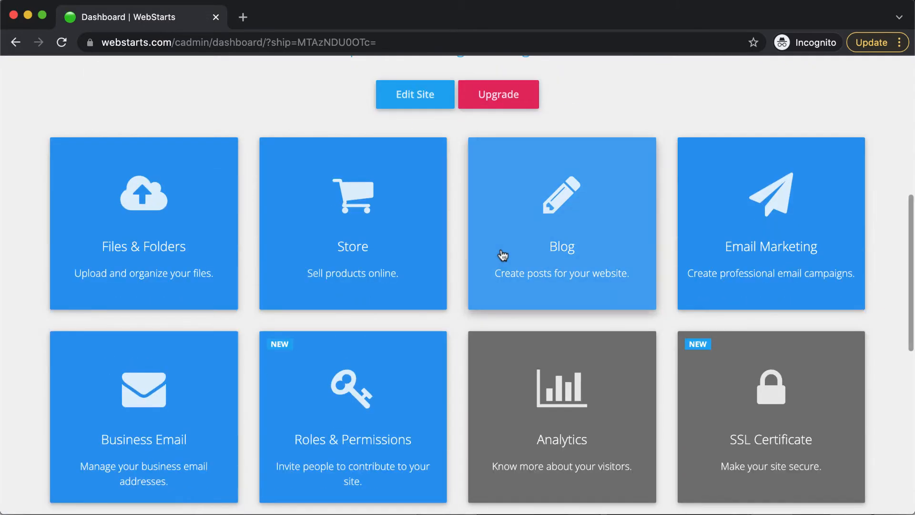
{"action": "left_click", "coordinate": [544, 249]}
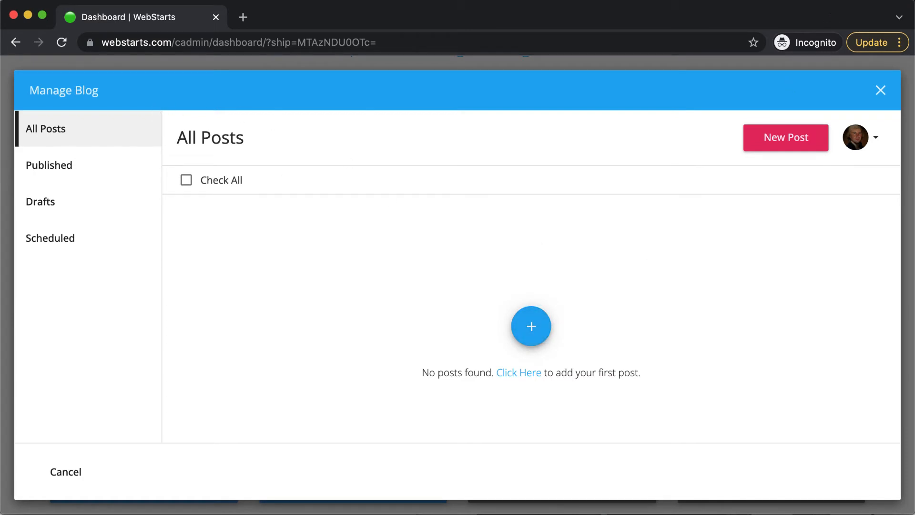
Start a new blog post titled "Demo Post"
{"action": "left_click", "coordinate": [794, 144]}
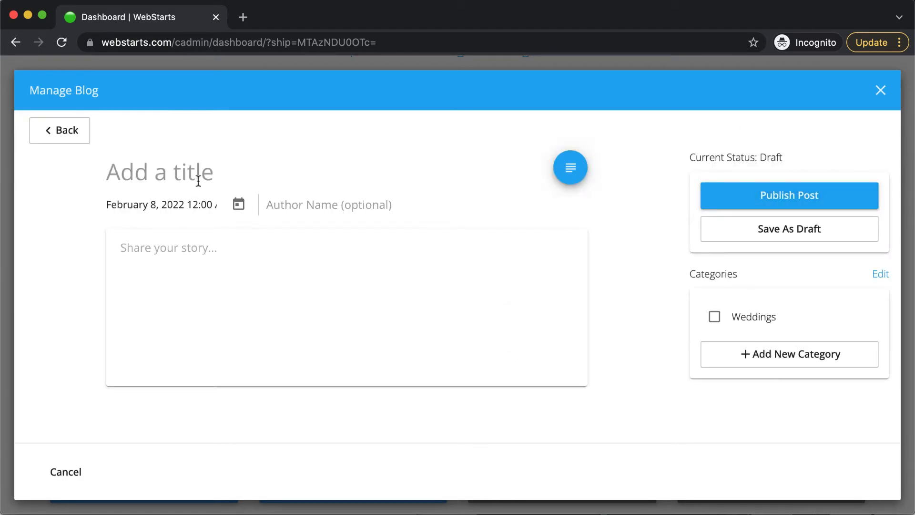
{"action": "type", "text": "D"}
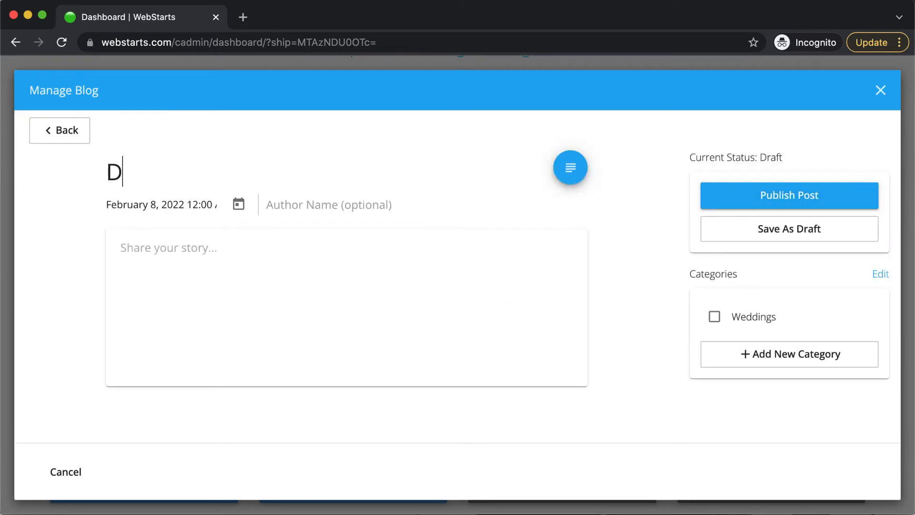
{"action": "type", "text": "emo Post"}
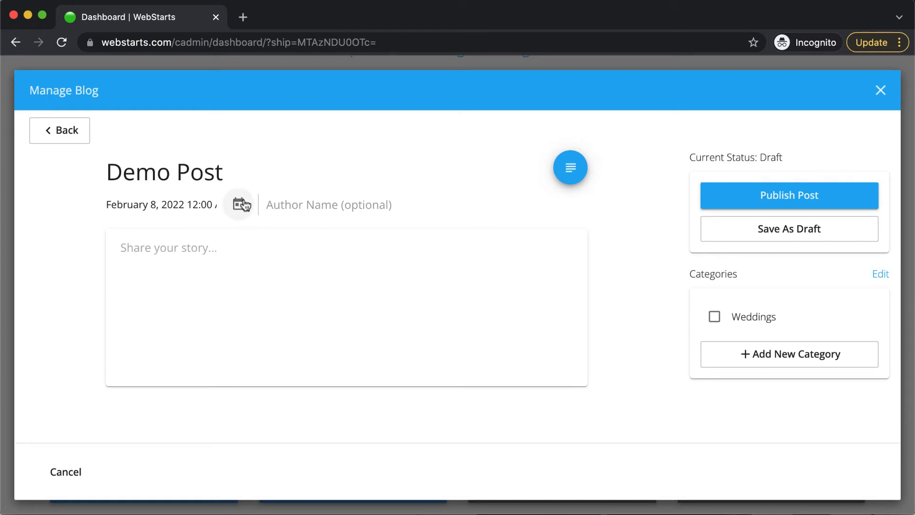
{"action": "left_click", "coordinate": [240, 205]}
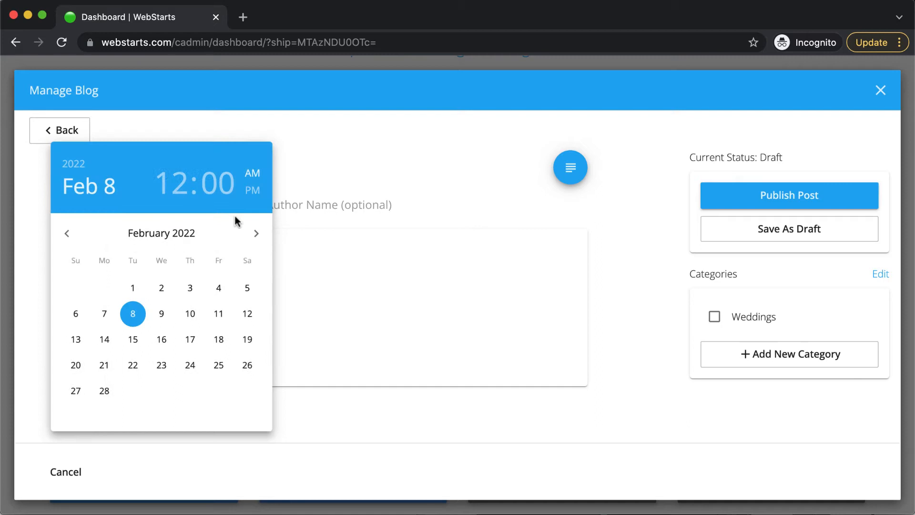
{"action": "left_click", "coordinate": [335, 295]}
{"action": "left_click", "coordinate": [336, 208]}
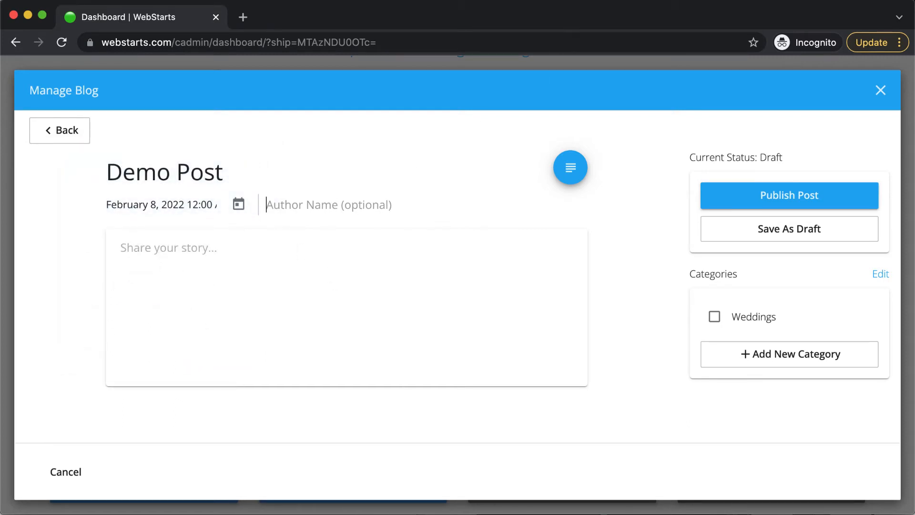
Write "This is my first post" as the post's body text and begin a new line below it
{"action": "left_click", "coordinate": [348, 266]}
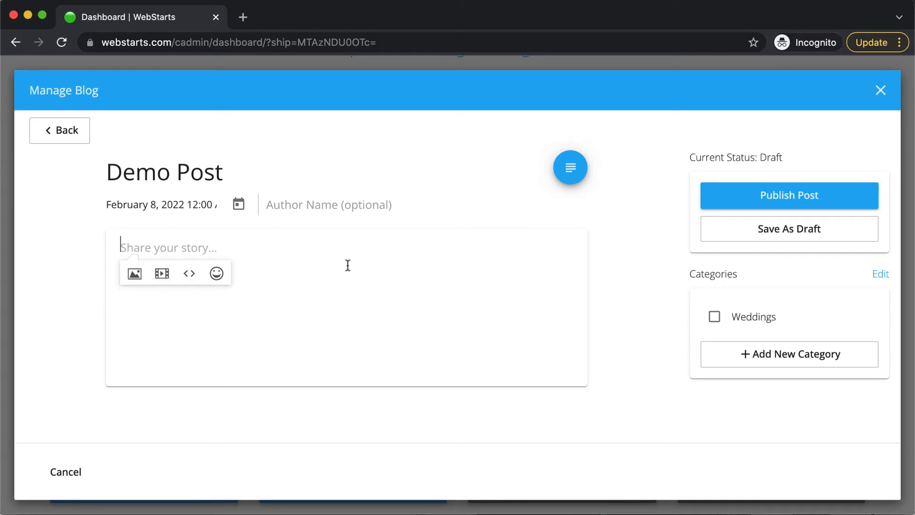
{"action": "type", "text": "This is my "}
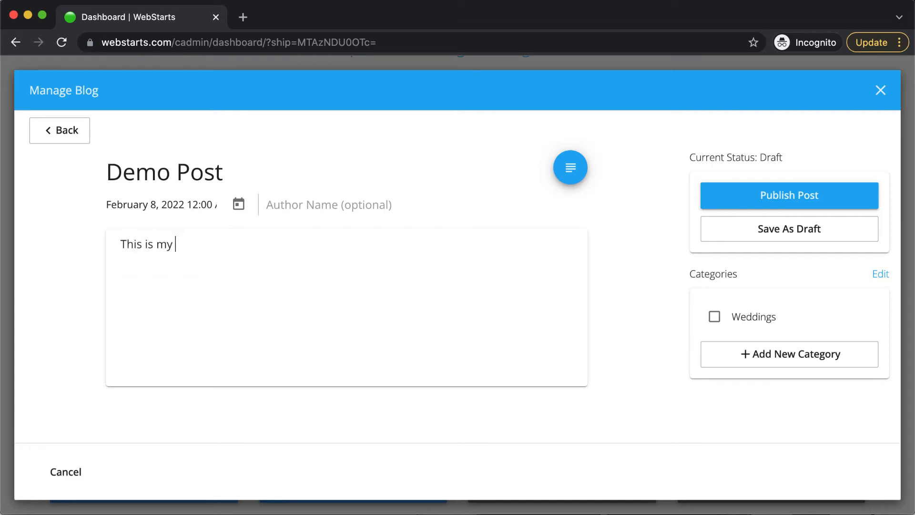
{"action": "type", "text": "first post"}
{"action": "key", "text": "Return"}
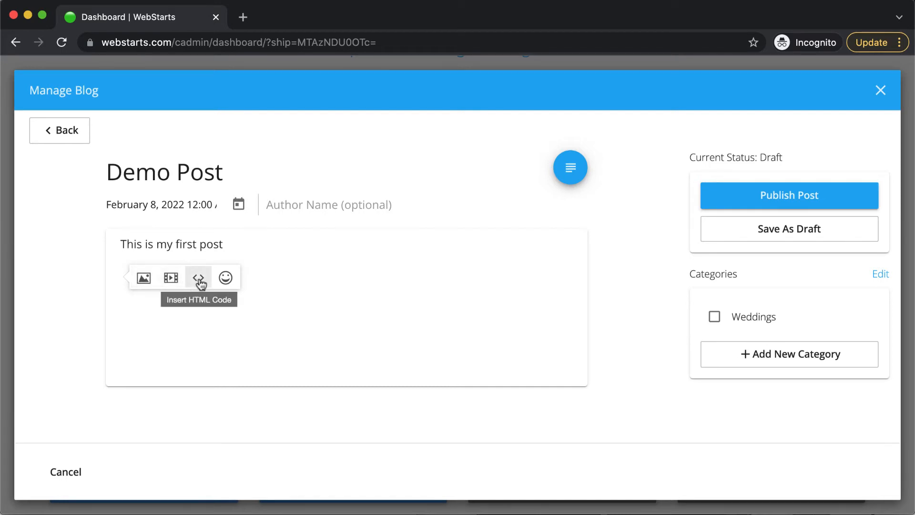
Insert the photo of the couple under string lights below the post's text and look over the result
{"action": "left_click", "coordinate": [143, 279]}
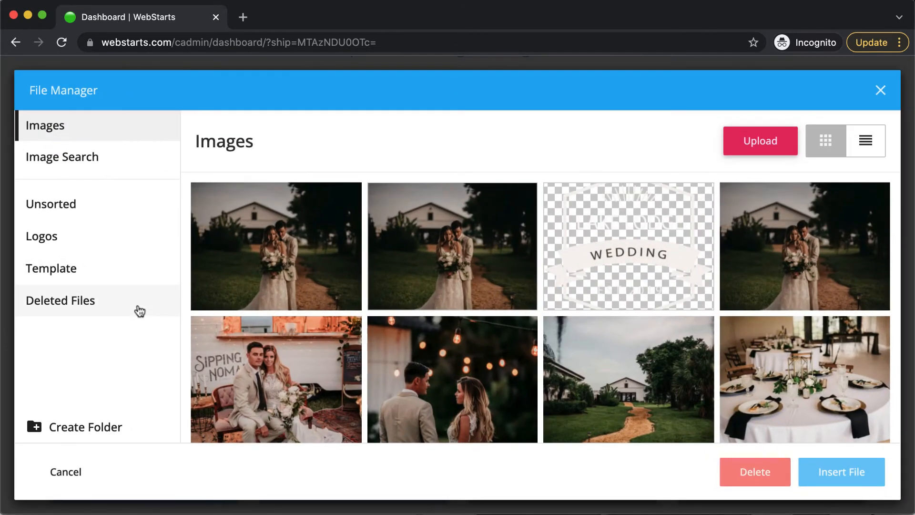
{"action": "left_click", "coordinate": [442, 359]}
{"action": "left_click", "coordinate": [836, 475]}
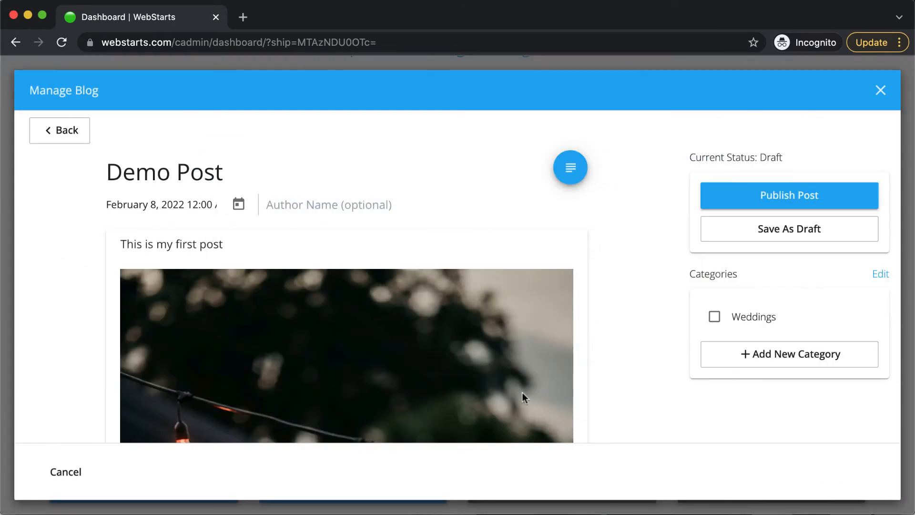
{"action": "scroll", "coordinate": [523, 393], "scroll_direction": "down", "scroll_amount": 5}
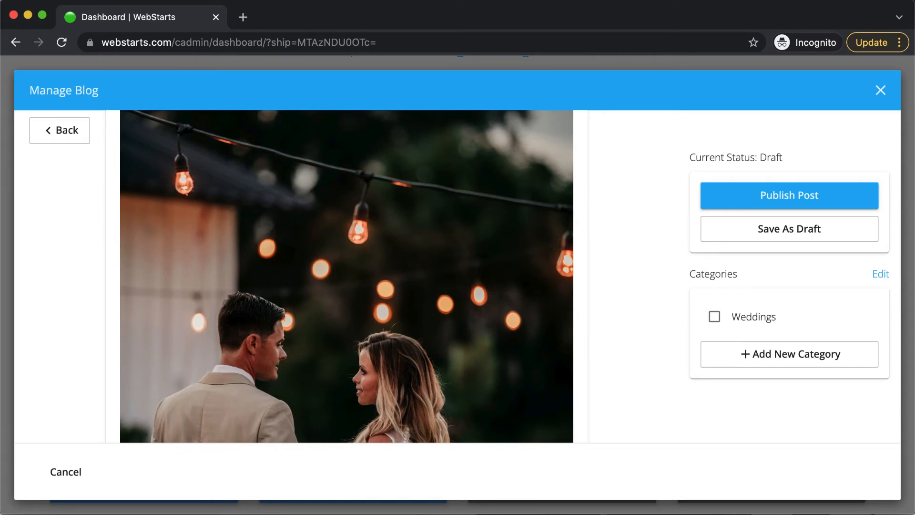
{"action": "scroll", "coordinate": [347, 277], "scroll_direction": "down", "scroll_amount": 2}
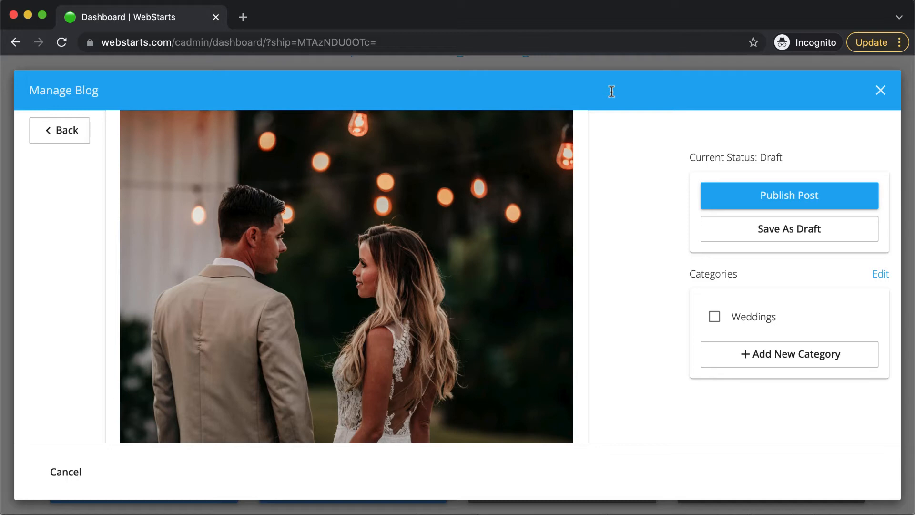
{"action": "scroll", "coordinate": [559, 260], "scroll_direction": "up", "scroll_amount": 10}
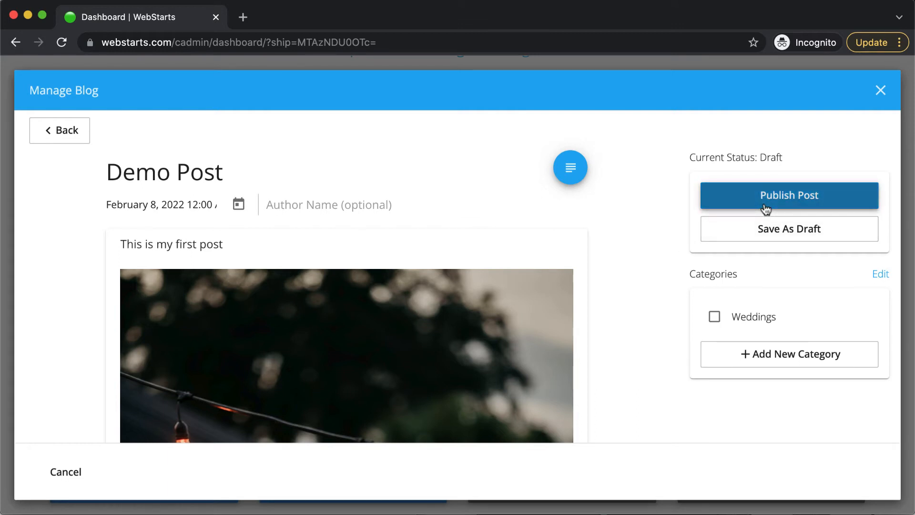
Publish the Demo Post and return it to draft status
{"action": "left_click", "coordinate": [780, 202]}
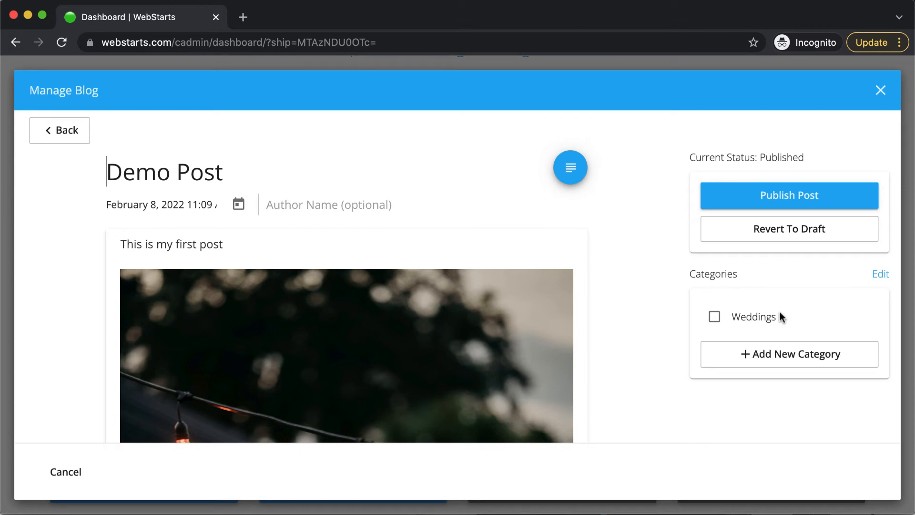
{"action": "left_click", "coordinate": [792, 237]}
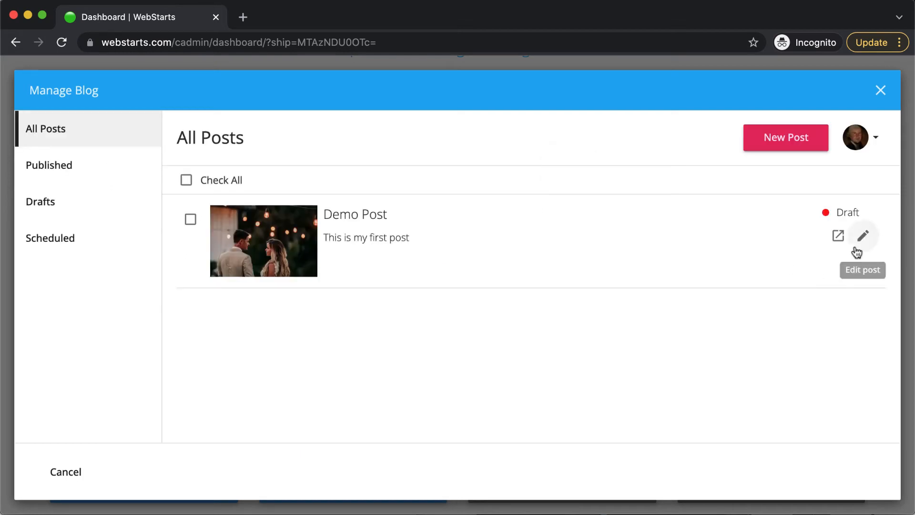
{"action": "left_click", "coordinate": [863, 235]}
{"action": "left_click", "coordinate": [787, 231]}
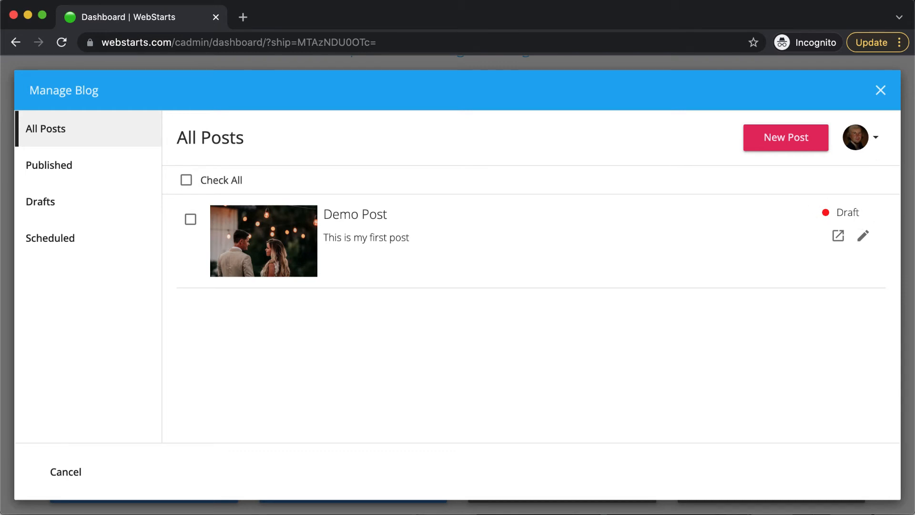
Reopen the Demo Post draft from the list of all posts and publish it
{"action": "left_click", "coordinate": [863, 236]}
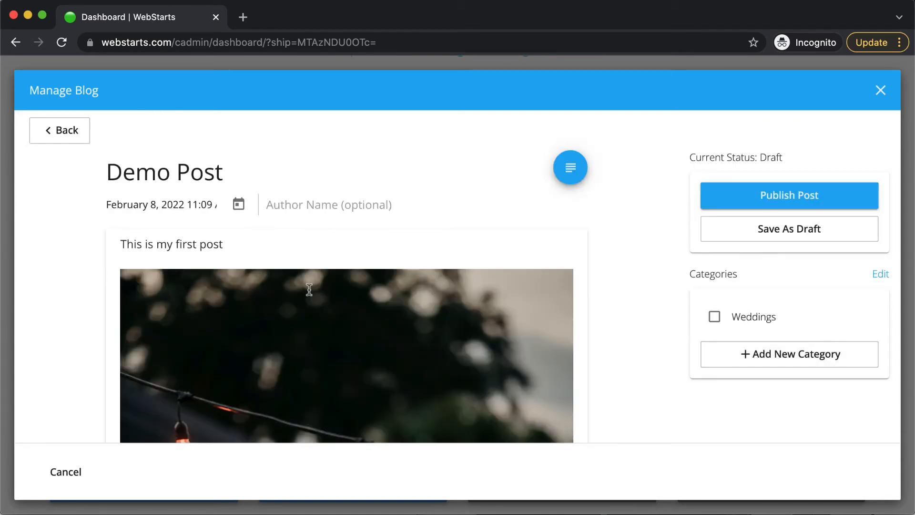
{"action": "left_click", "coordinate": [791, 206]}
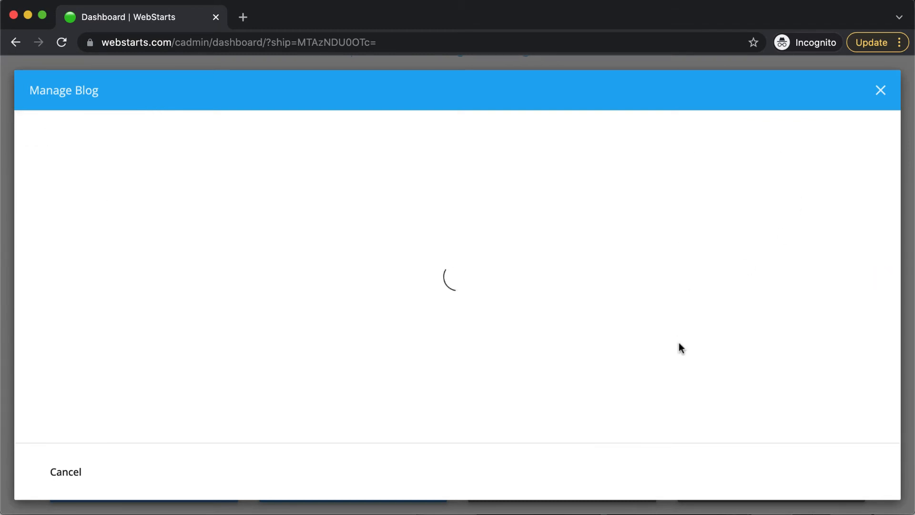
{"action": "left_click", "coordinate": [809, 394]}
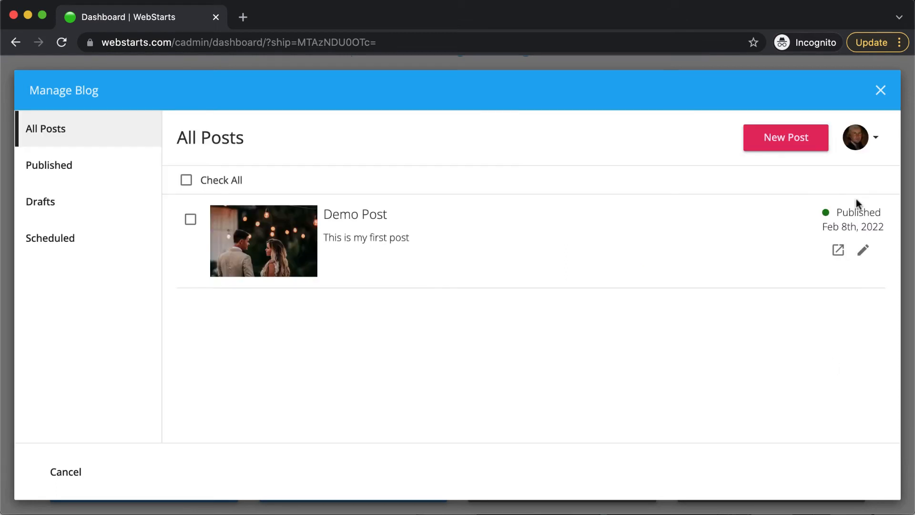
View the published Demo Post on the live site and highlight its body text to check its legibility against the black background
{"action": "left_click", "coordinate": [838, 250]}
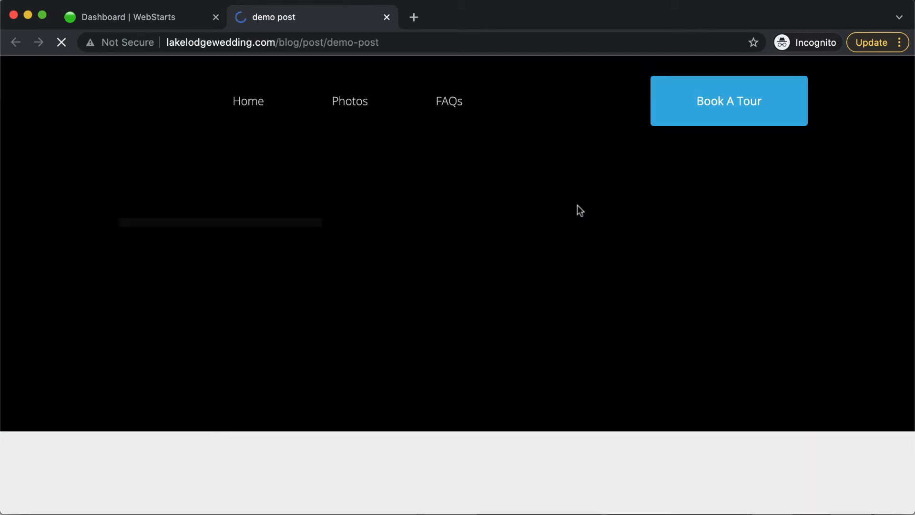
{"action": "scroll", "coordinate": [580, 211], "scroll_direction": "down", "scroll_amount": 5}
{"action": "scroll", "coordinate": [577, 205], "scroll_direction": "down", "scroll_amount": 15}
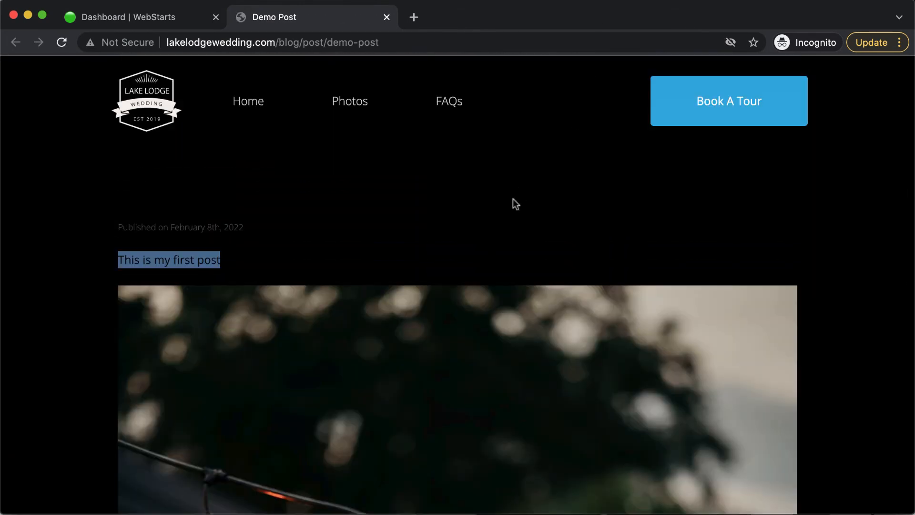
{"action": "left_click", "coordinate": [513, 198]}
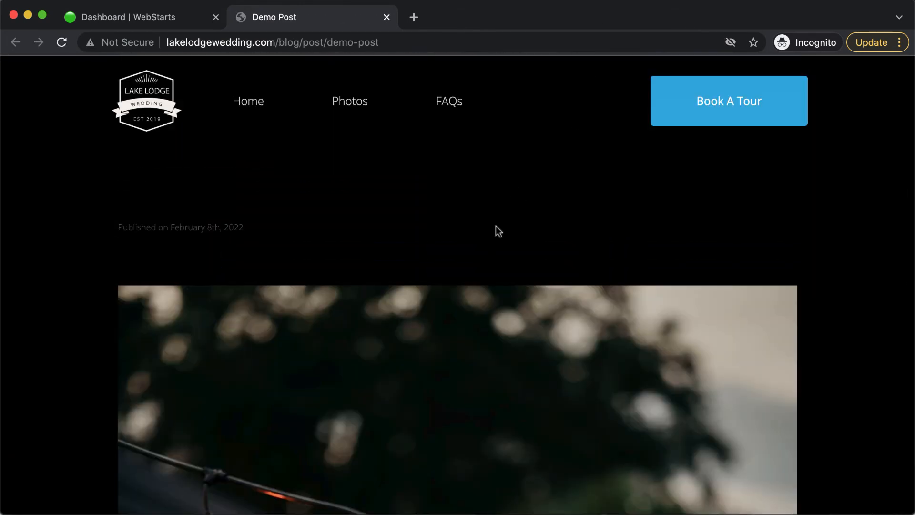
{"action": "left_click_drag", "start_coordinate": [245, 266], "coordinate": [122, 260]}
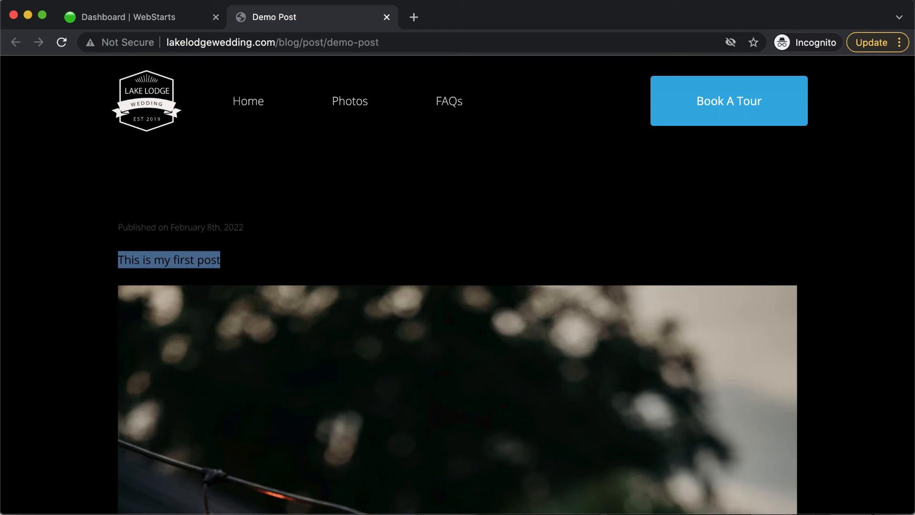
Return to the dashboard, close the blog manager and open the site's Blog page in the site editor
{"action": "left_click", "coordinate": [156, 16]}
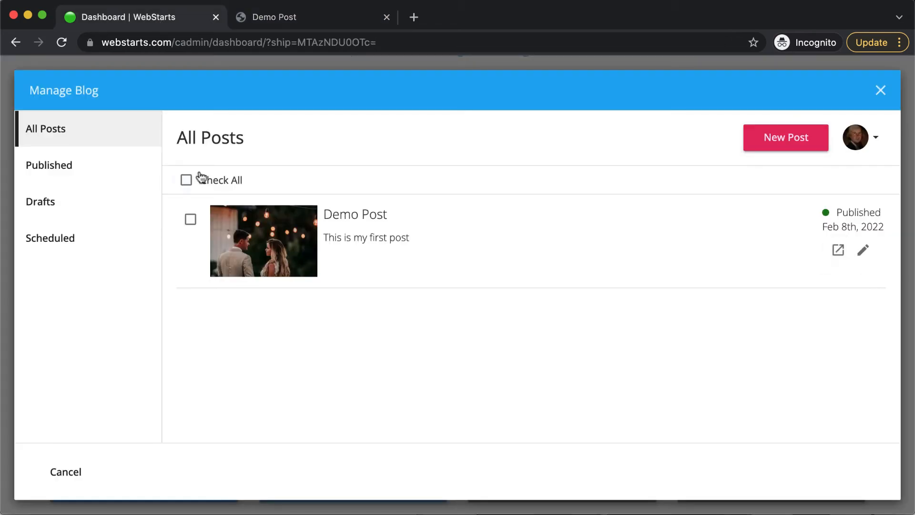
{"action": "left_click", "coordinate": [879, 91]}
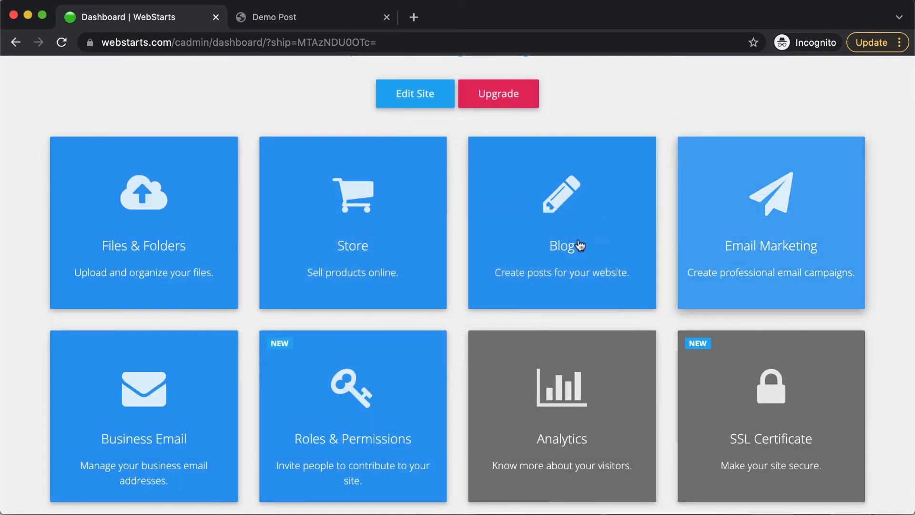
{"action": "scroll", "coordinate": [525, 243], "scroll_direction": "up", "scroll_amount": 8}
{"action": "left_click", "coordinate": [475, 248]}
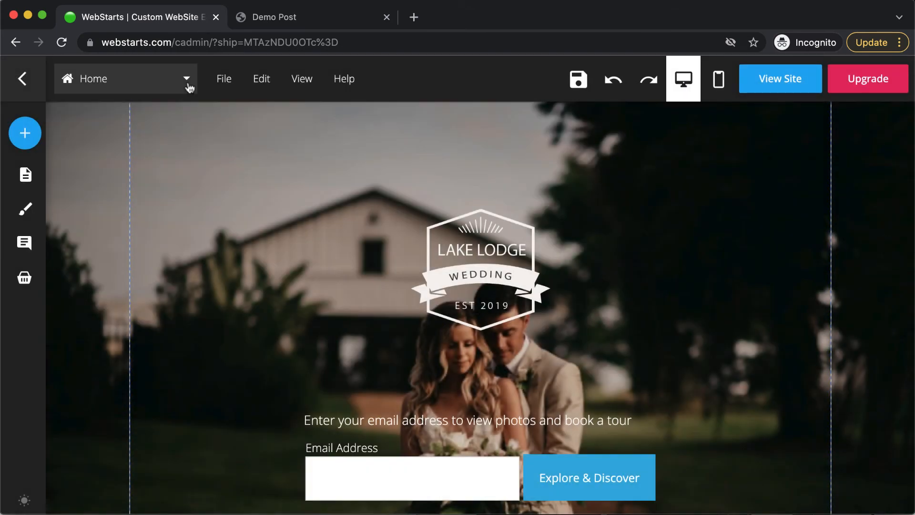
{"action": "left_click", "coordinate": [187, 81]}
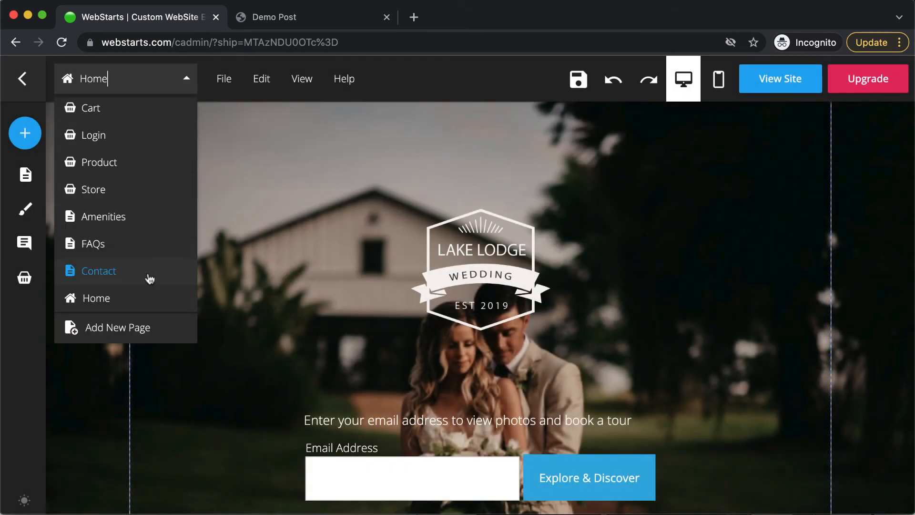
{"action": "scroll", "coordinate": [149, 276], "scroll_direction": "down", "scroll_amount": 5}
{"action": "left_click", "coordinate": [124, 299]}
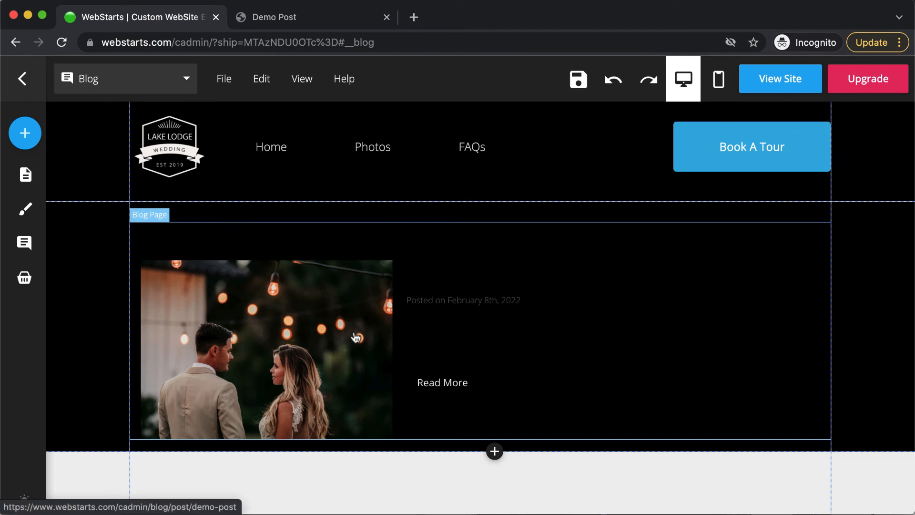
Set the content color of the blog element on the Blog page to white
{"action": "left_click", "coordinate": [356, 334]}
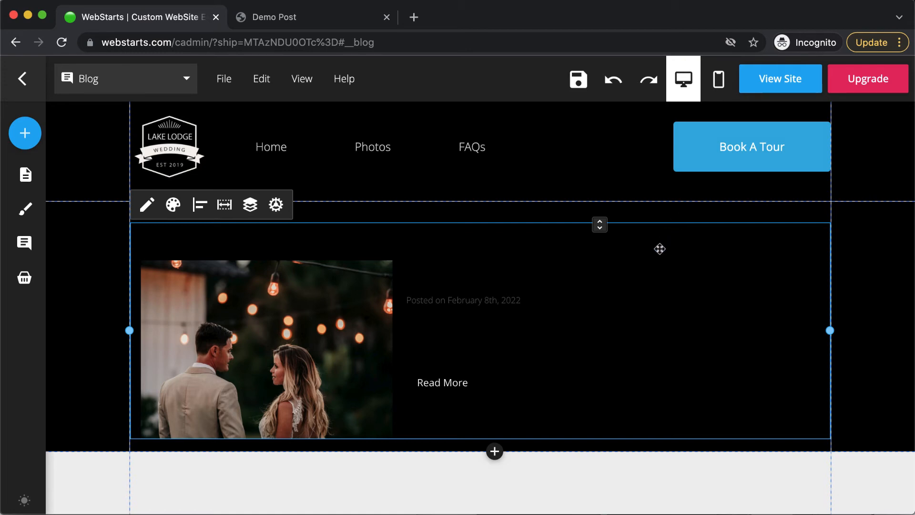
{"action": "left_click", "coordinate": [173, 205]}
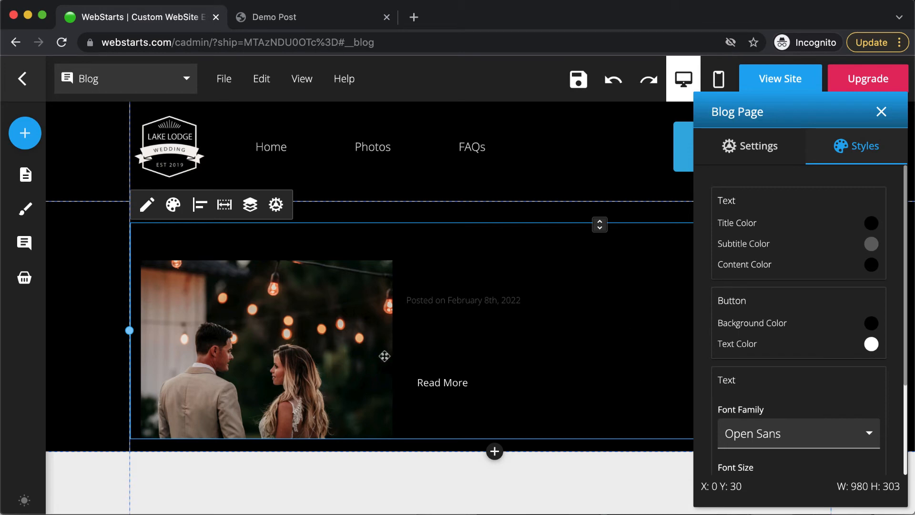
{"action": "left_click", "coordinate": [872, 269]}
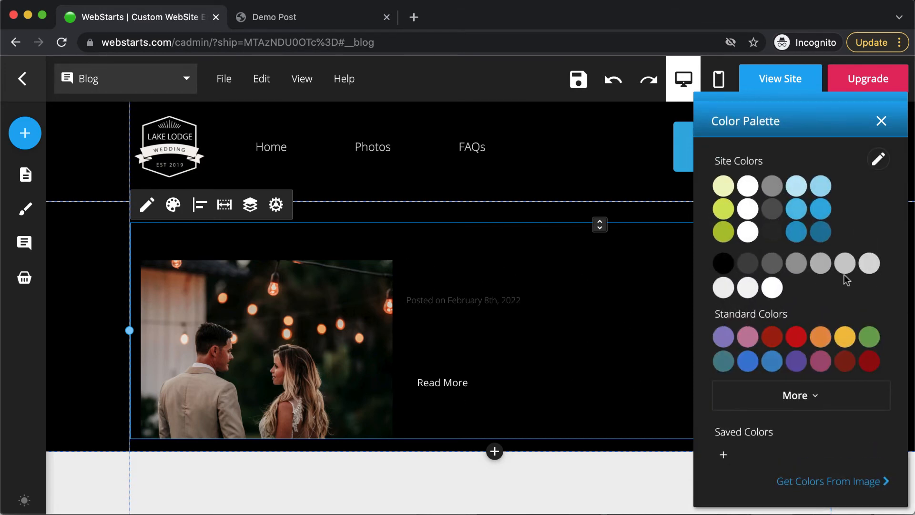
{"action": "left_click", "coordinate": [776, 269]}
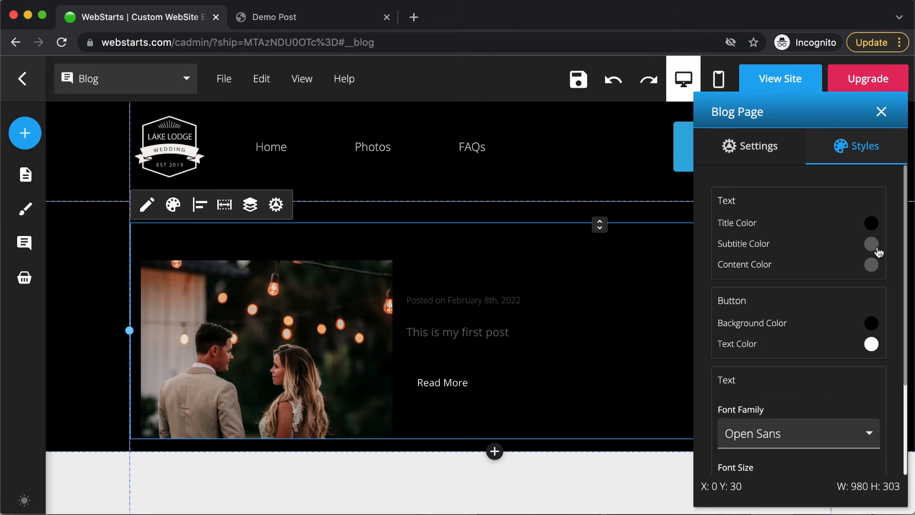
{"action": "left_click", "coordinate": [874, 273]}
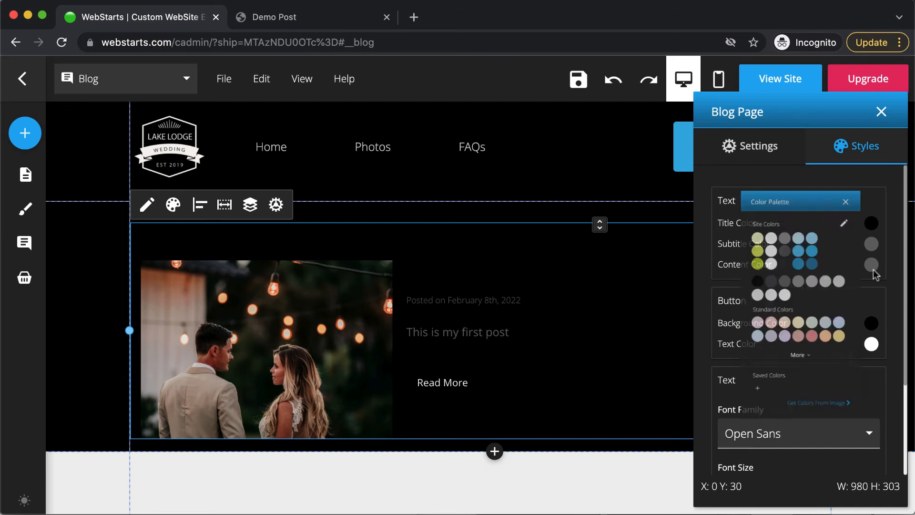
{"action": "left_click", "coordinate": [773, 289]}
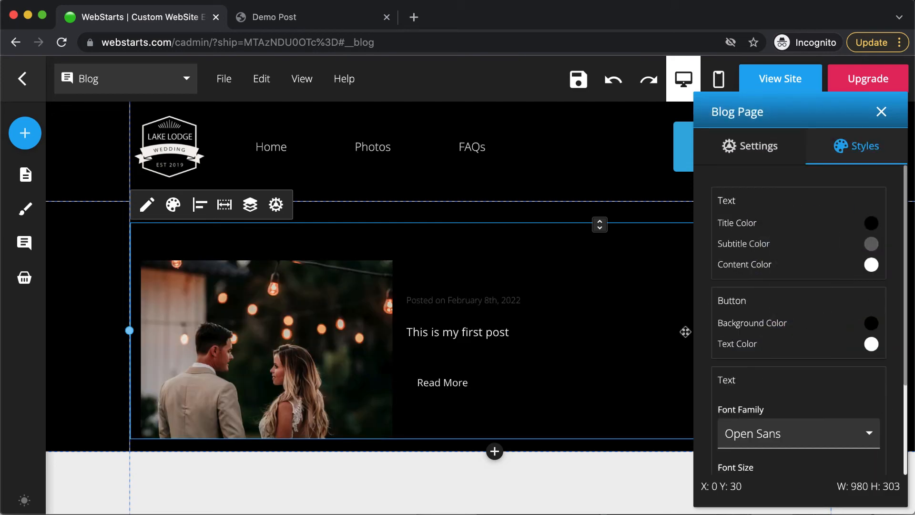
{"action": "left_click", "coordinate": [882, 112]}
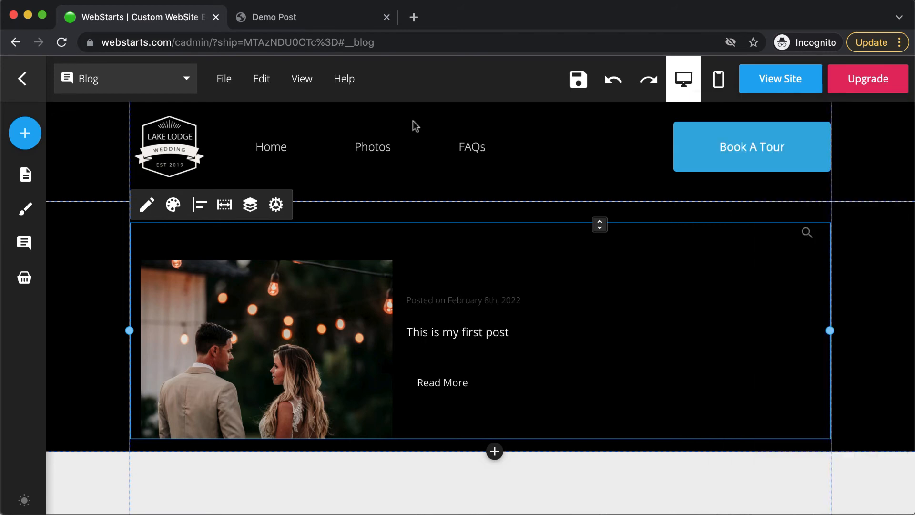
Switch to the Blog Post page and set its post element's content color to white
{"action": "left_click", "coordinate": [179, 82]}
{"action": "left_click", "coordinate": [143, 273]}
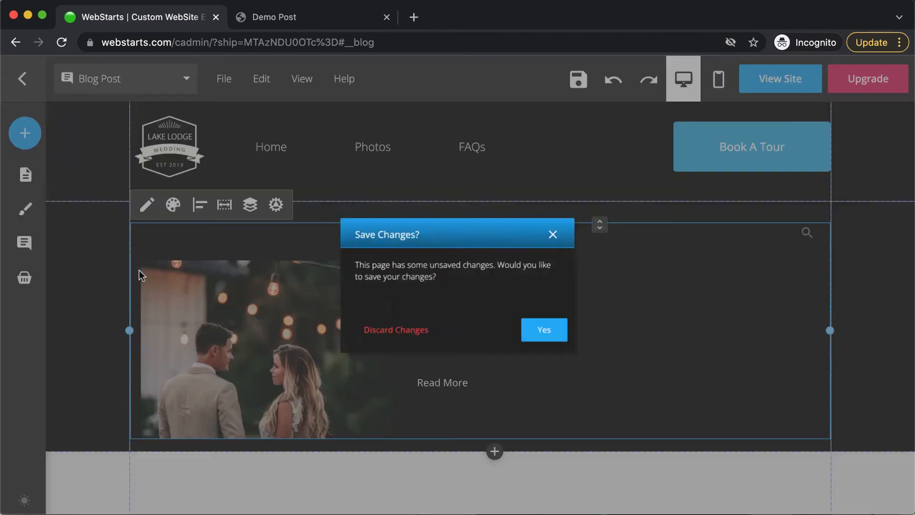
{"action": "left_click", "coordinate": [352, 344]}
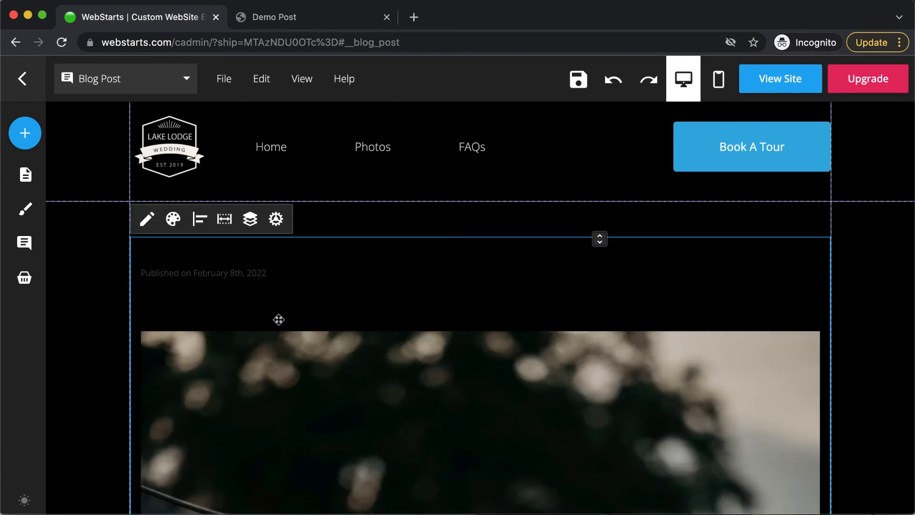
{"action": "left_click", "coordinate": [173, 219]}
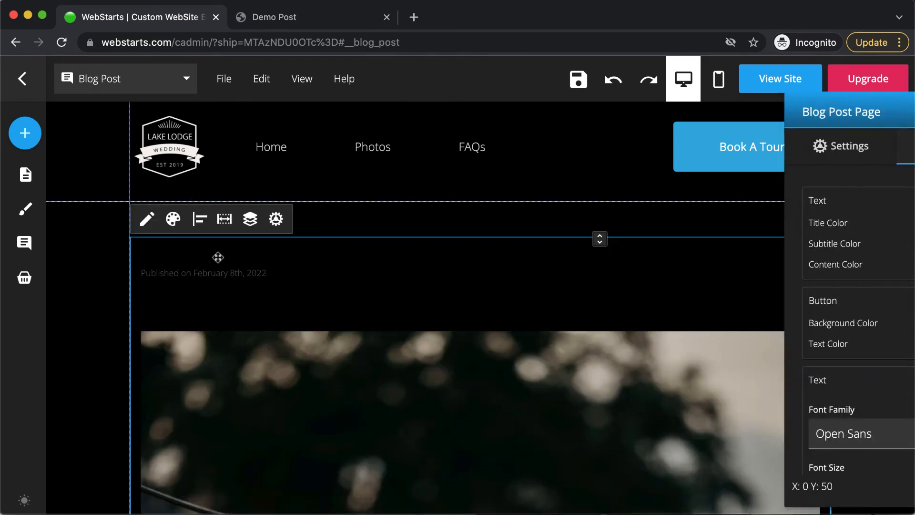
{"action": "left_click", "coordinate": [872, 264]}
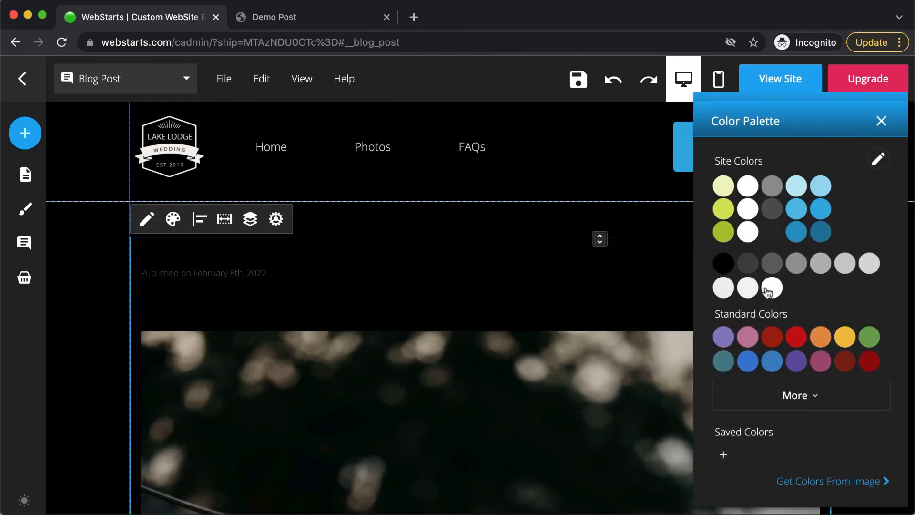
{"action": "left_click", "coordinate": [769, 289]}
{"action": "scroll", "coordinate": [486, 369], "scroll_direction": "down", "scroll_amount": 2}
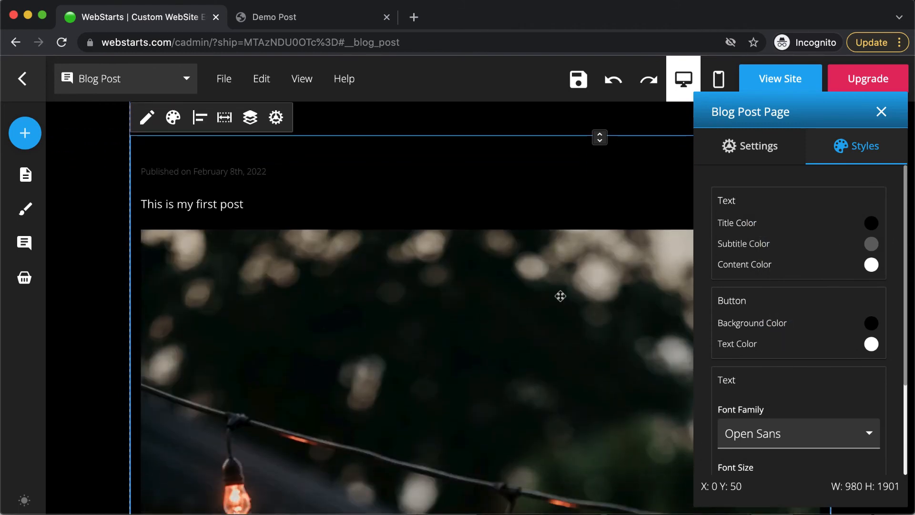
{"action": "scroll", "coordinate": [589, 250], "scroll_direction": "up", "scroll_amount": 2}
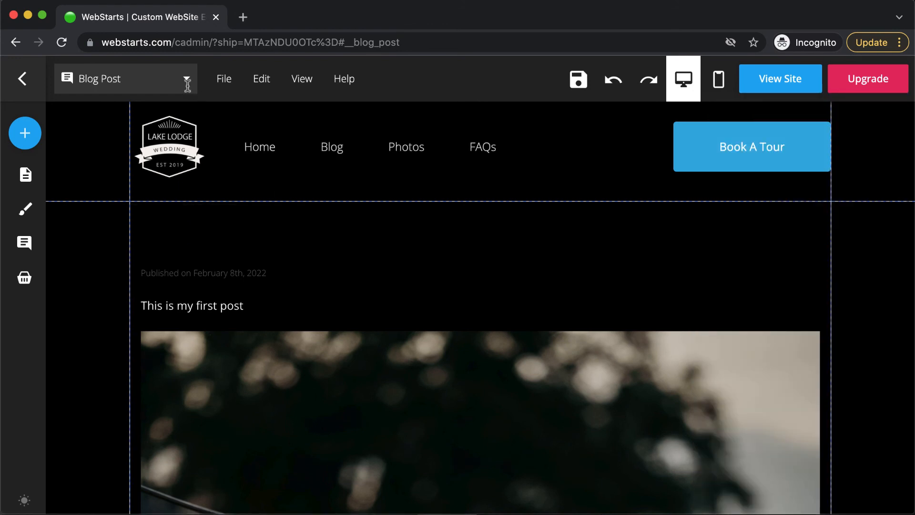
Reopen the Blog page and review the layout options in the blog element's settings
{"action": "left_click", "coordinate": [186, 80]}
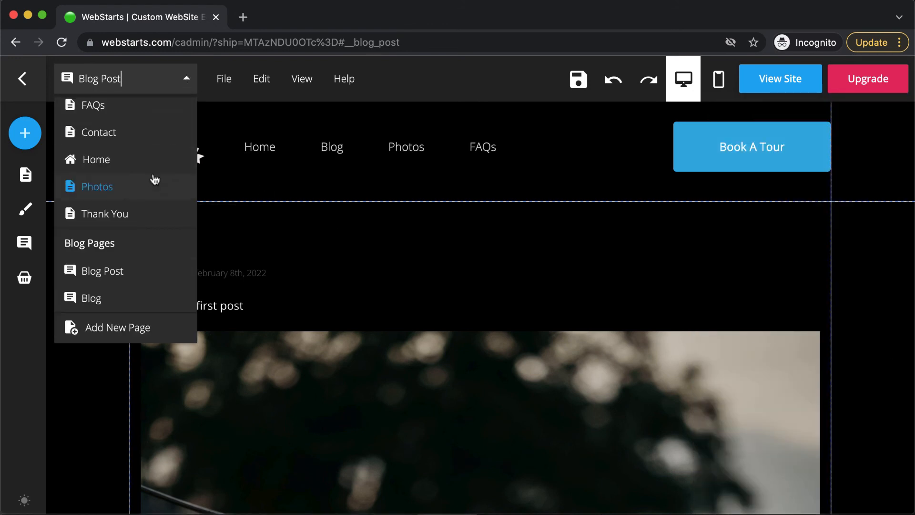
{"action": "left_click", "coordinate": [134, 307]}
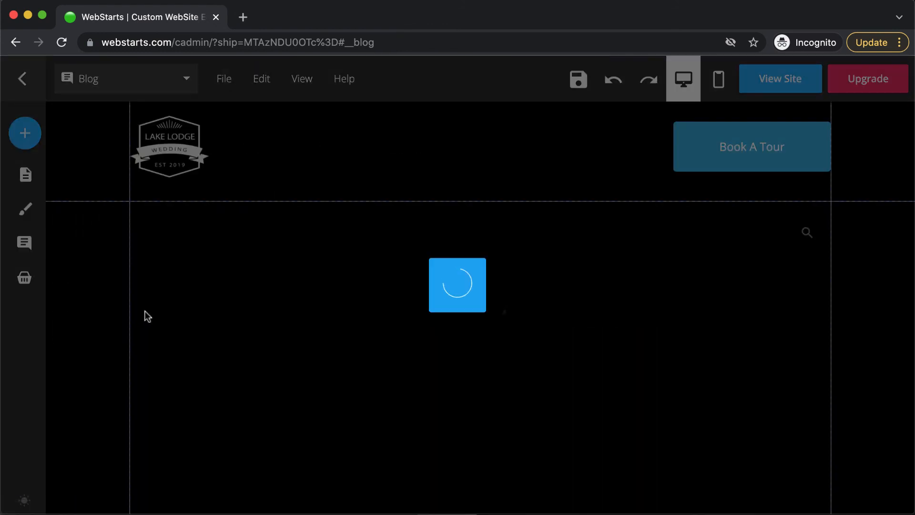
{"action": "left_click", "coordinate": [232, 321]}
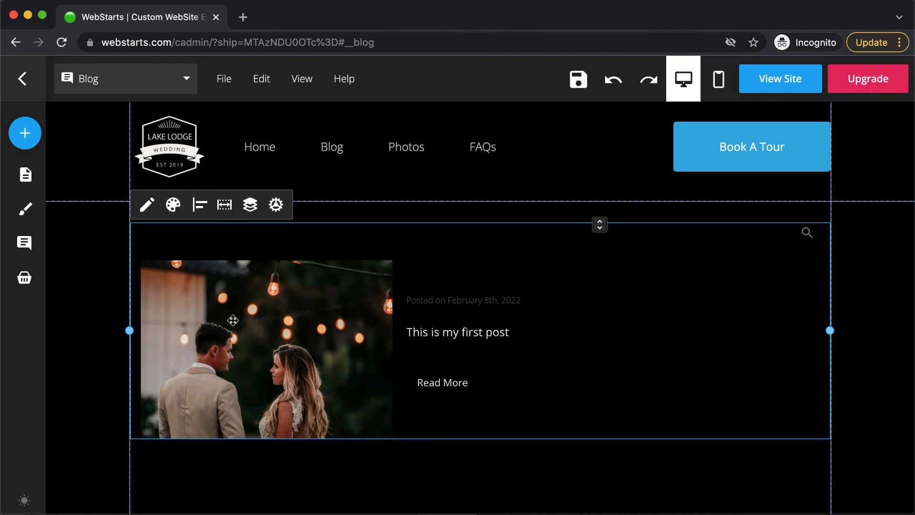
{"action": "left_click", "coordinate": [276, 205]}
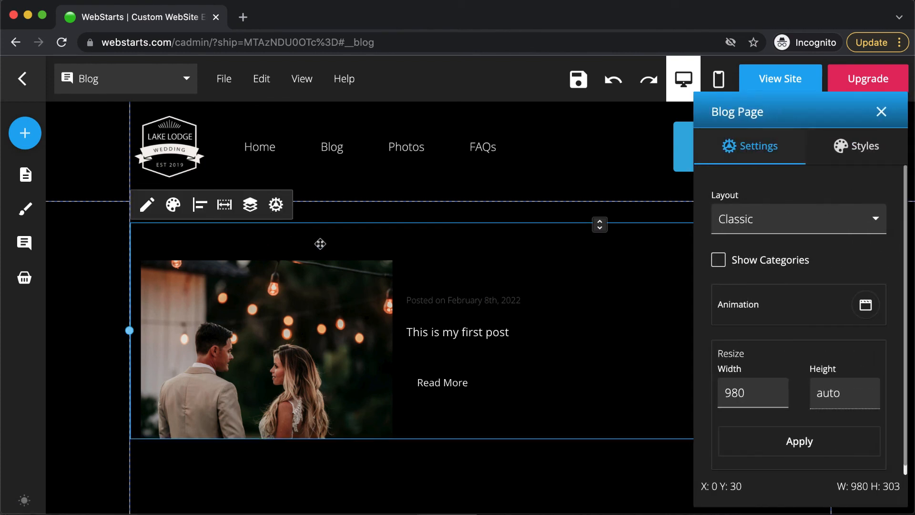
{"action": "left_click", "coordinate": [876, 227]}
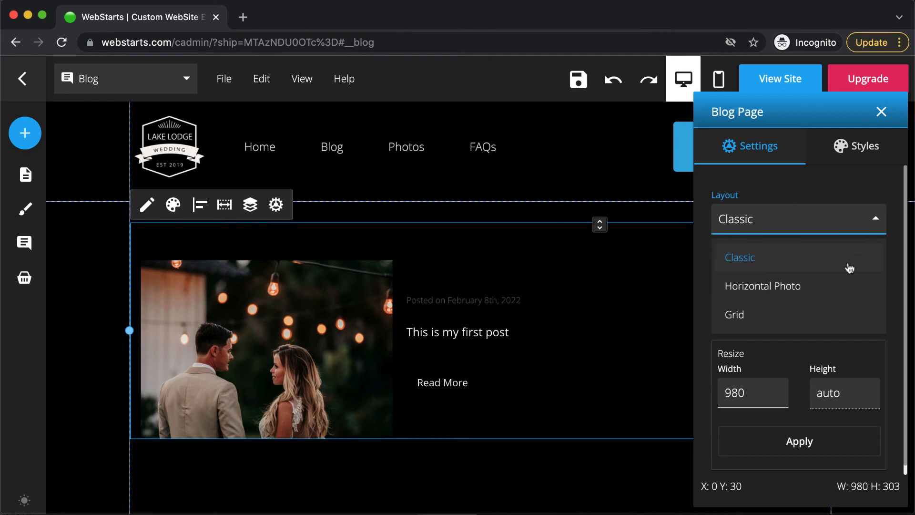
{"action": "left_click", "coordinate": [839, 315]}
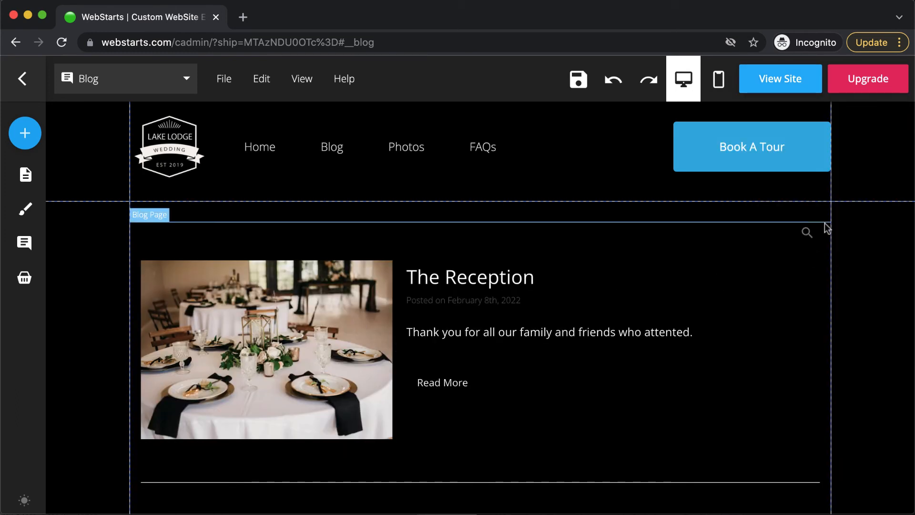
View the live Blog page and look through its list of posts
{"action": "left_click", "coordinate": [796, 82]}
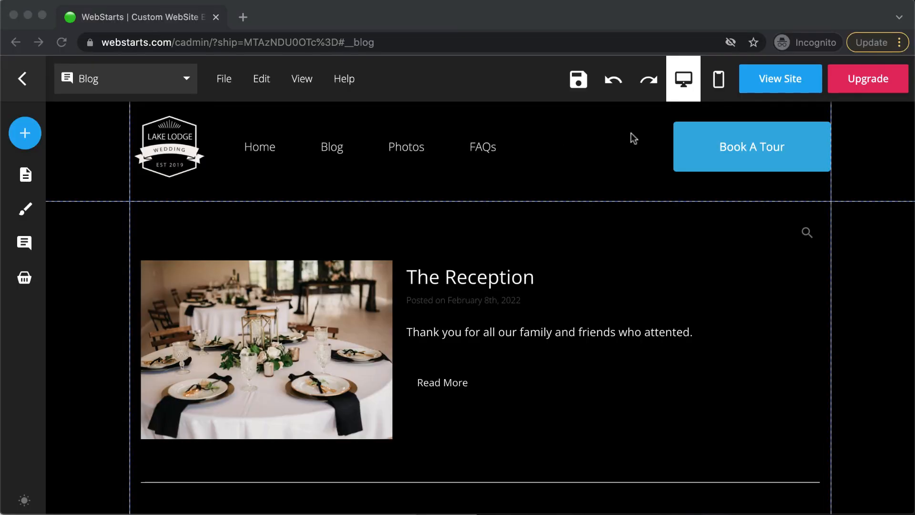
{"action": "left_click", "coordinate": [750, 90]}
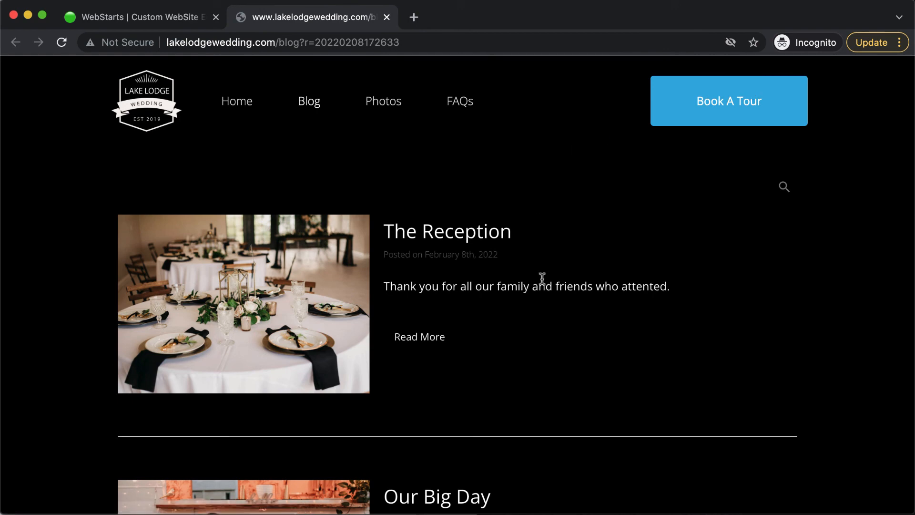
{"action": "scroll", "coordinate": [542, 278], "scroll_direction": "down", "scroll_amount": 7}
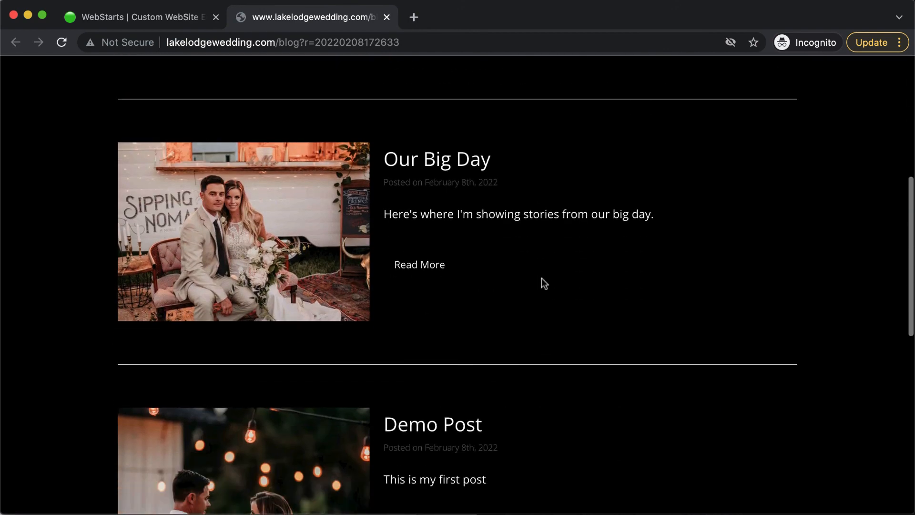
{"action": "scroll", "coordinate": [542, 279], "scroll_direction": "down", "scroll_amount": 2}
{"action": "scroll", "coordinate": [542, 278], "scroll_direction": "up", "scroll_amount": 7}
Open The Reception post on the live site and look over its text and photo
{"action": "left_click", "coordinate": [436, 250]}
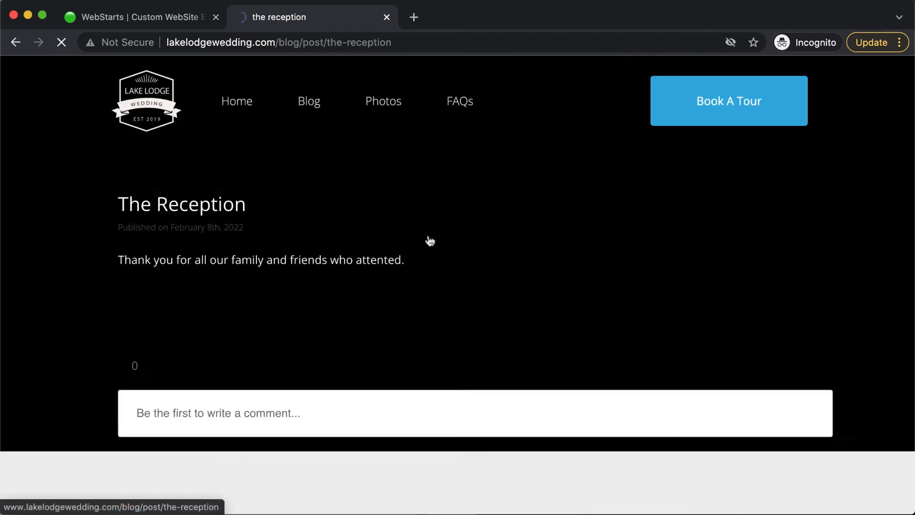
{"action": "scroll", "coordinate": [477, 256], "scroll_direction": "down", "scroll_amount": 6}
{"action": "scroll", "coordinate": [476, 257], "scroll_direction": "up", "scroll_amount": 8}
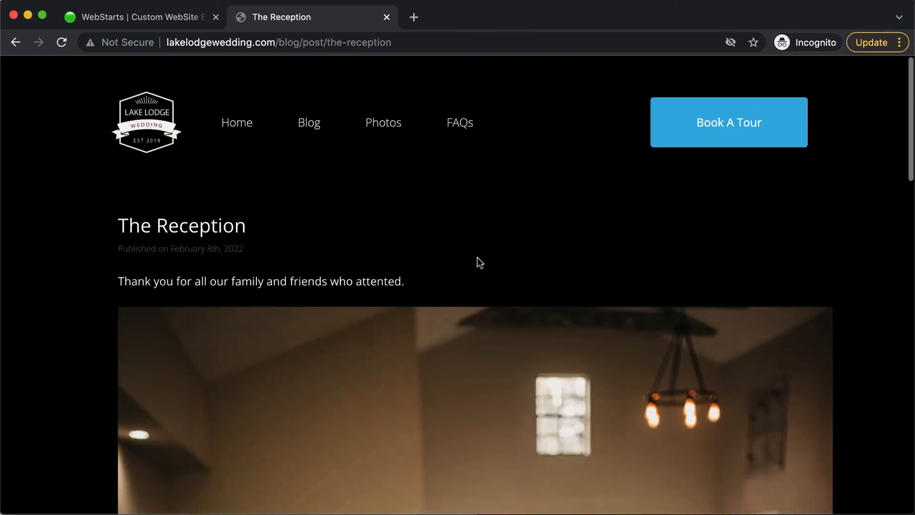
{"action": "scroll", "coordinate": [477, 256], "scroll_direction": "down", "scroll_amount": 1}
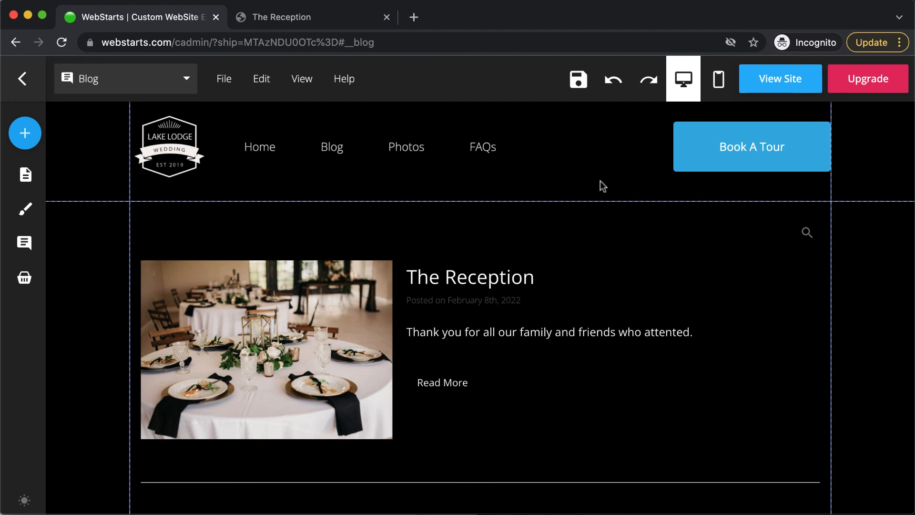
Leave the site editor and return to the dashboard for lakelodgewedding.com
{"action": "left_click", "coordinate": [43, 89]}
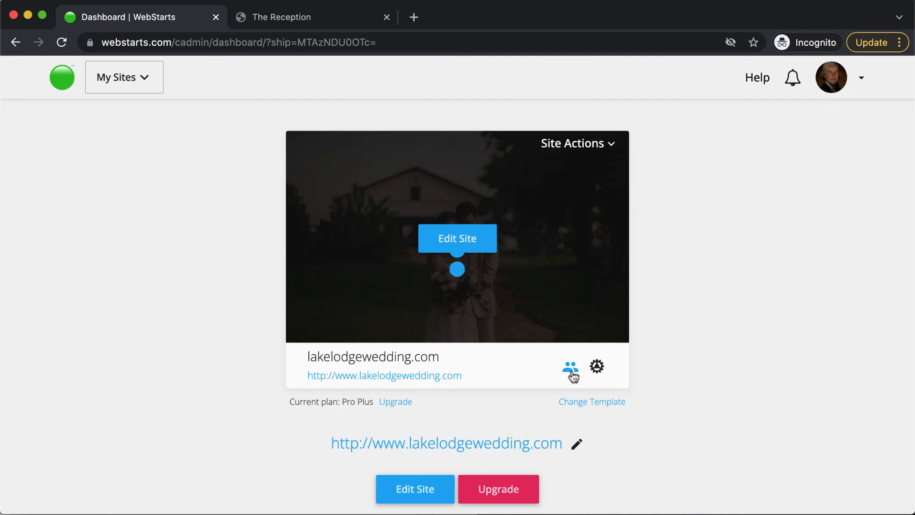
Open the site's contributor permissions and start a new contributor invite with the Blog Contributor role
{"action": "left_click", "coordinate": [571, 368]}
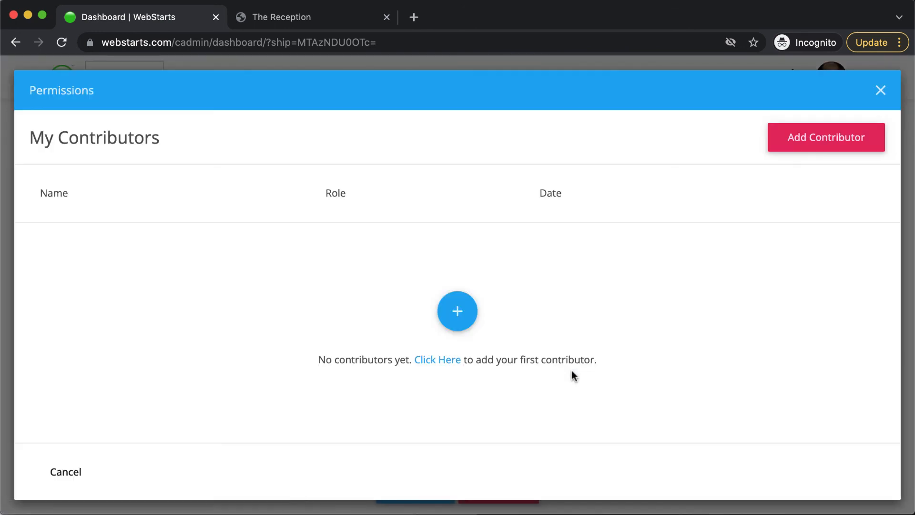
{"action": "left_click", "coordinate": [823, 148]}
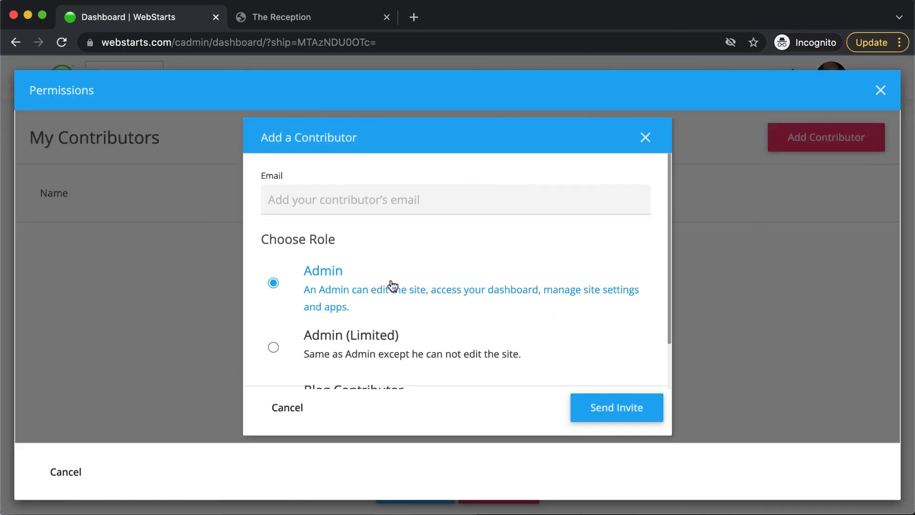
{"action": "scroll", "coordinate": [331, 354], "scroll_direction": "down", "scroll_amount": 2}
{"action": "left_click", "coordinate": [276, 352]}
{"action": "scroll", "coordinate": [307, 360], "scroll_direction": "up", "scroll_amount": 2}
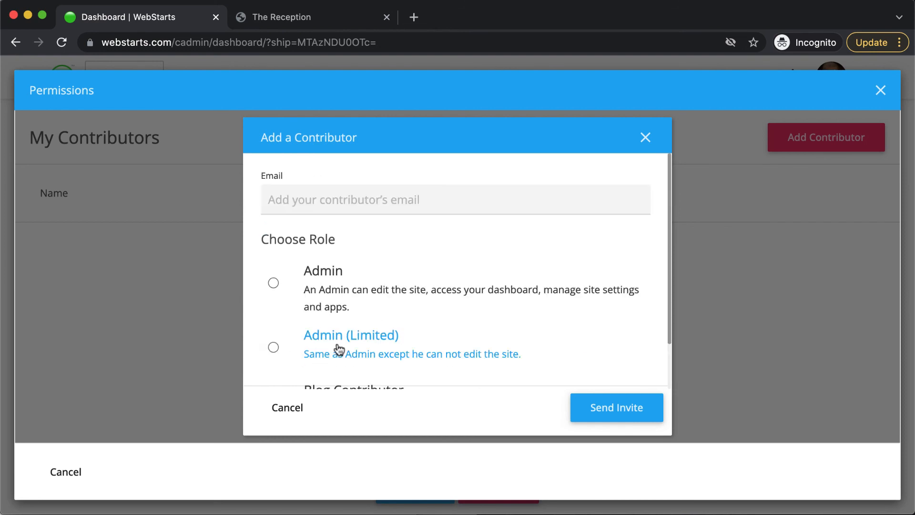
Look over the invite's email field and role descriptions, and close the invite without sending it
{"action": "left_click", "coordinate": [353, 197]}
{"action": "scroll", "coordinate": [355, 225], "scroll_direction": "down", "scroll_amount": 2}
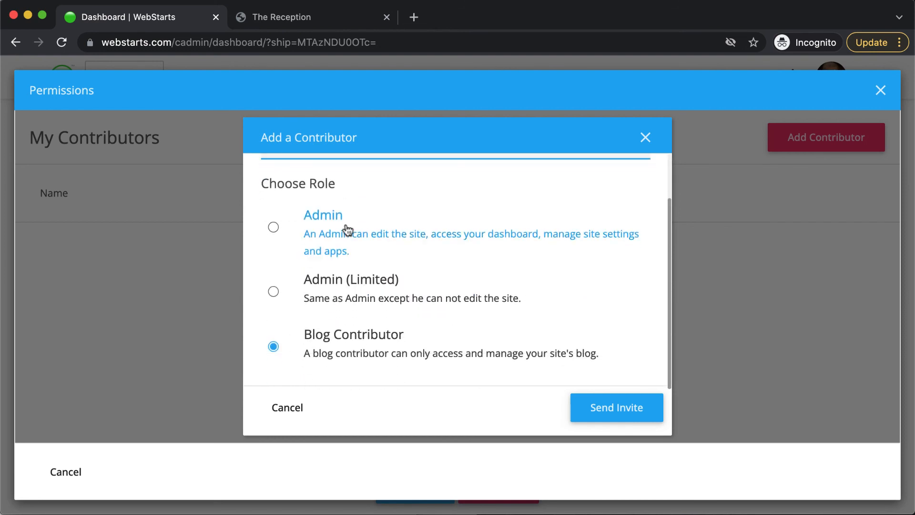
{"action": "scroll", "coordinate": [347, 231], "scroll_direction": "up", "scroll_amount": 2}
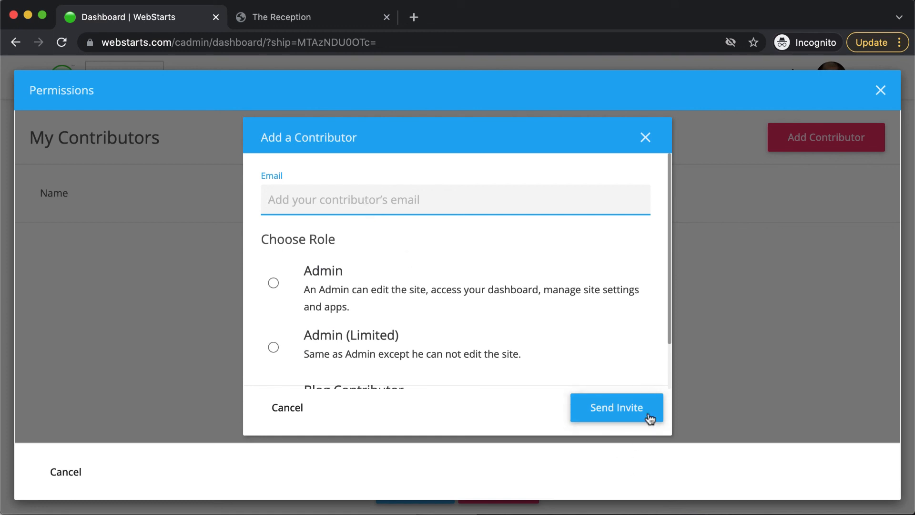
{"action": "left_click", "coordinate": [646, 139]}
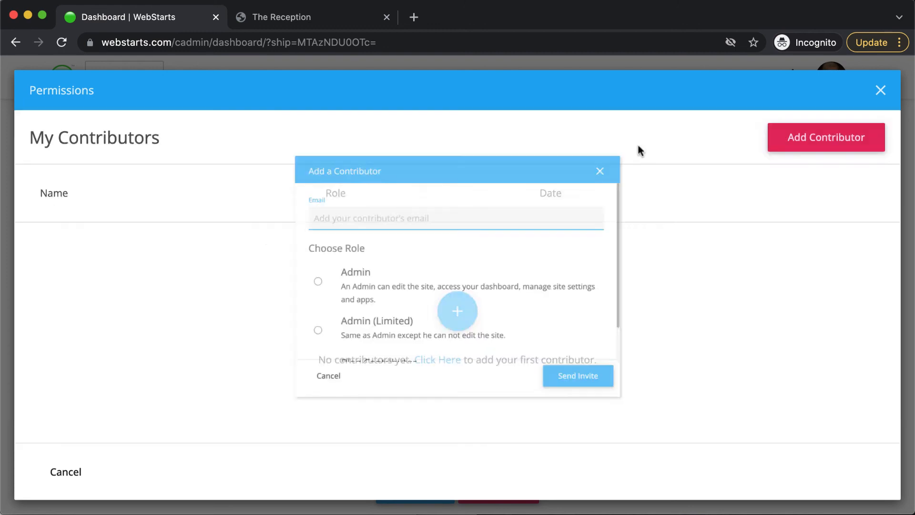